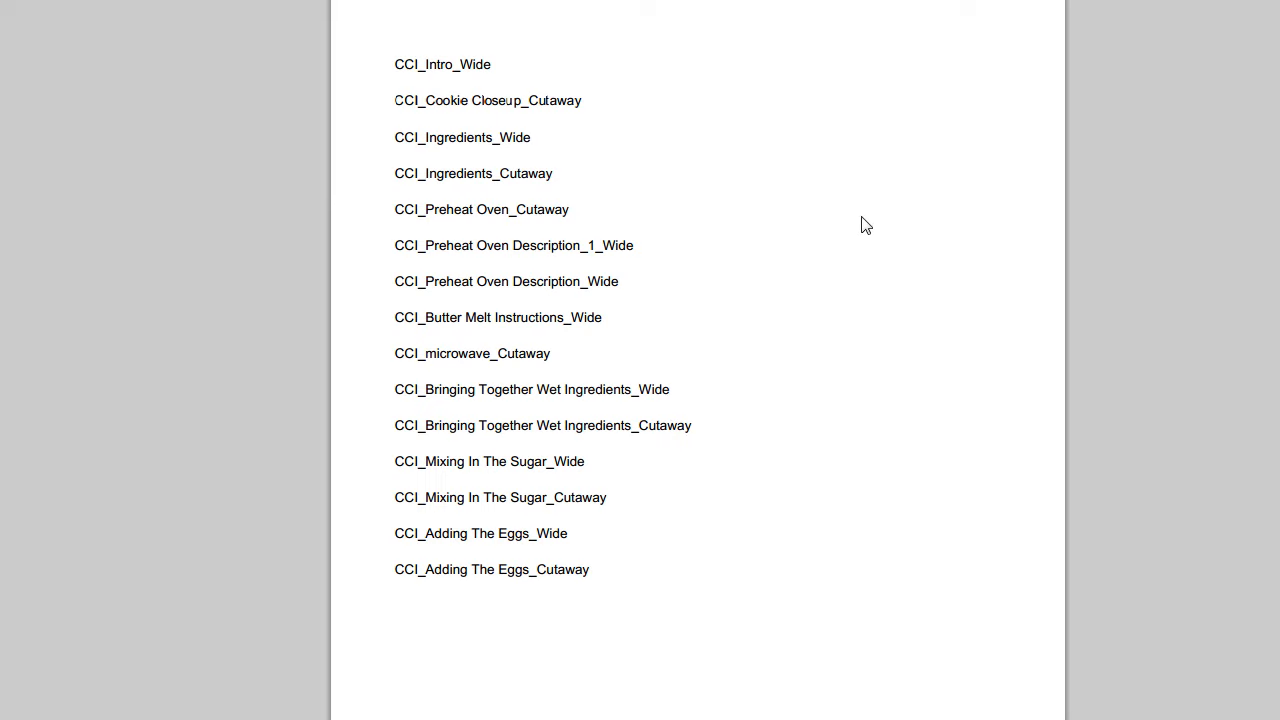
- Examine the shot list entries from CCI_Intro_Wide to CCI_Cookie Closeup_Cutaway
{"action": "left_click_drag", "start_coordinate": [394, 60], "coordinate": [510, 60]}
{"action": "left_click", "coordinate": [391, 91]}
{"action": "left_click_drag", "start_coordinate": [396, 64], "coordinate": [534, 66]}
{"action": "left_click", "coordinate": [526, 94]}
{"action": "left_click_drag", "start_coordinate": [387, 101], "coordinate": [597, 99]}
{"action": "left_click", "coordinate": [596, 114]}
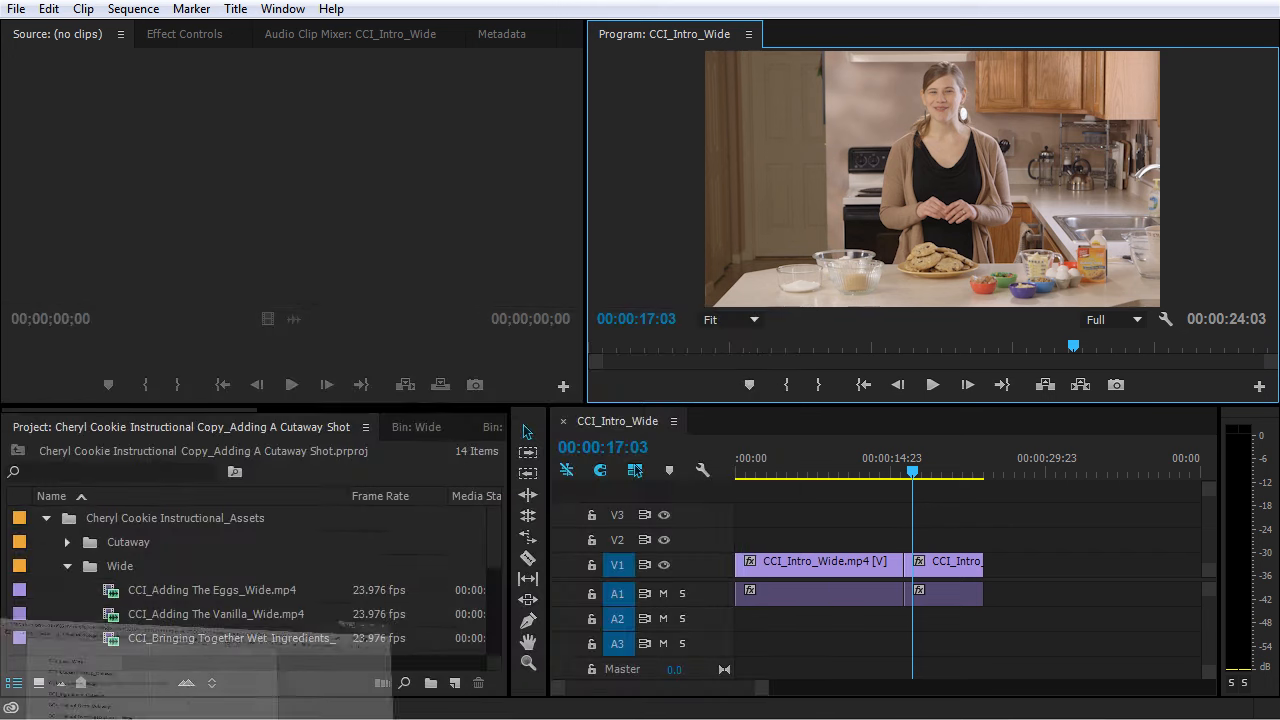
- In Premiere Pro, search the project for "cookie" and open CCI_Cookie Closeup_Cutaway.mp4 in the Source monitor
{"action": "left_click", "coordinate": [155, 471]}
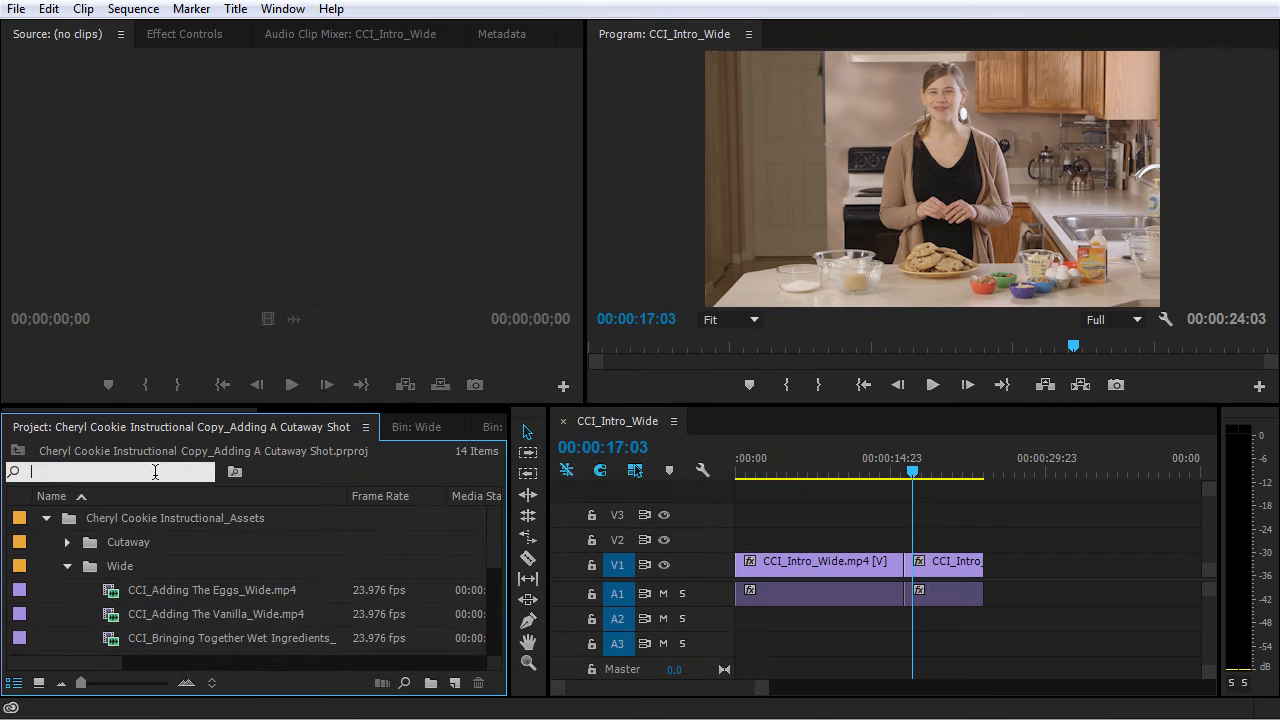
{"action": "type", "text": "cookie"}
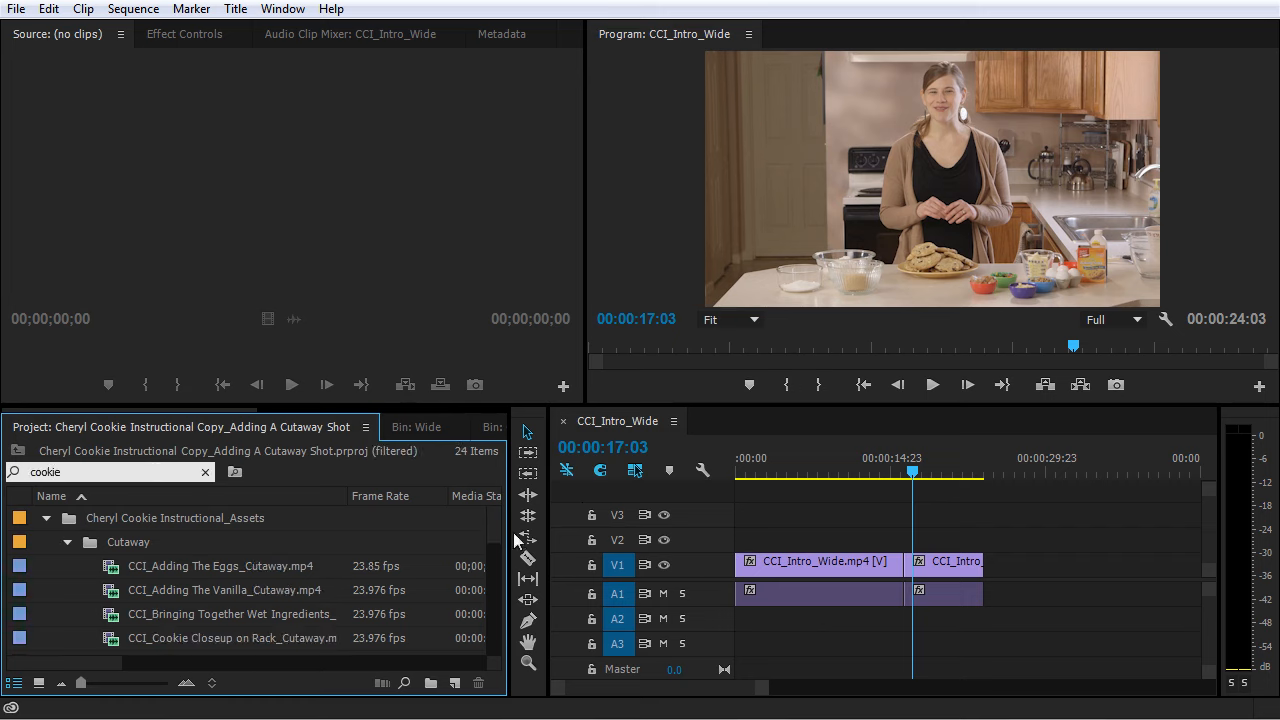
{"action": "scroll", "coordinate": [495, 535], "scroll_direction": "down", "scroll_amount": 2}
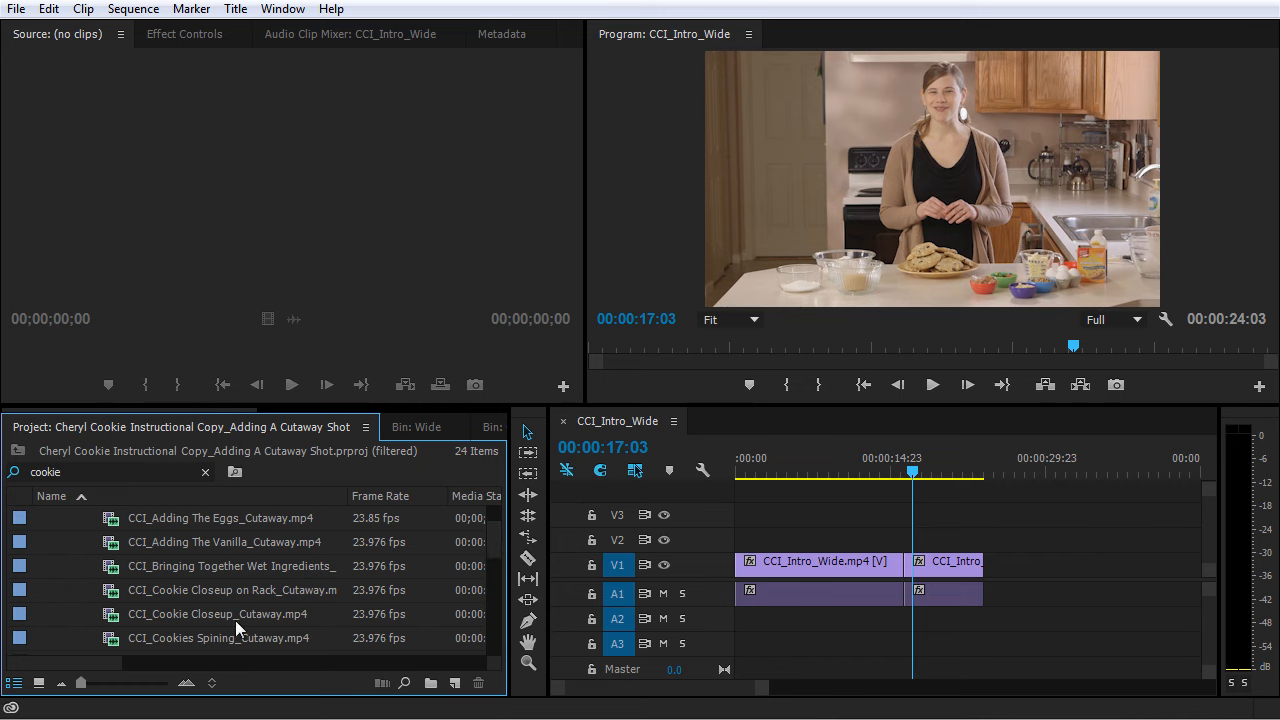
{"action": "left_click", "coordinate": [151, 618]}
{"action": "double_click", "coordinate": [150, 618]}
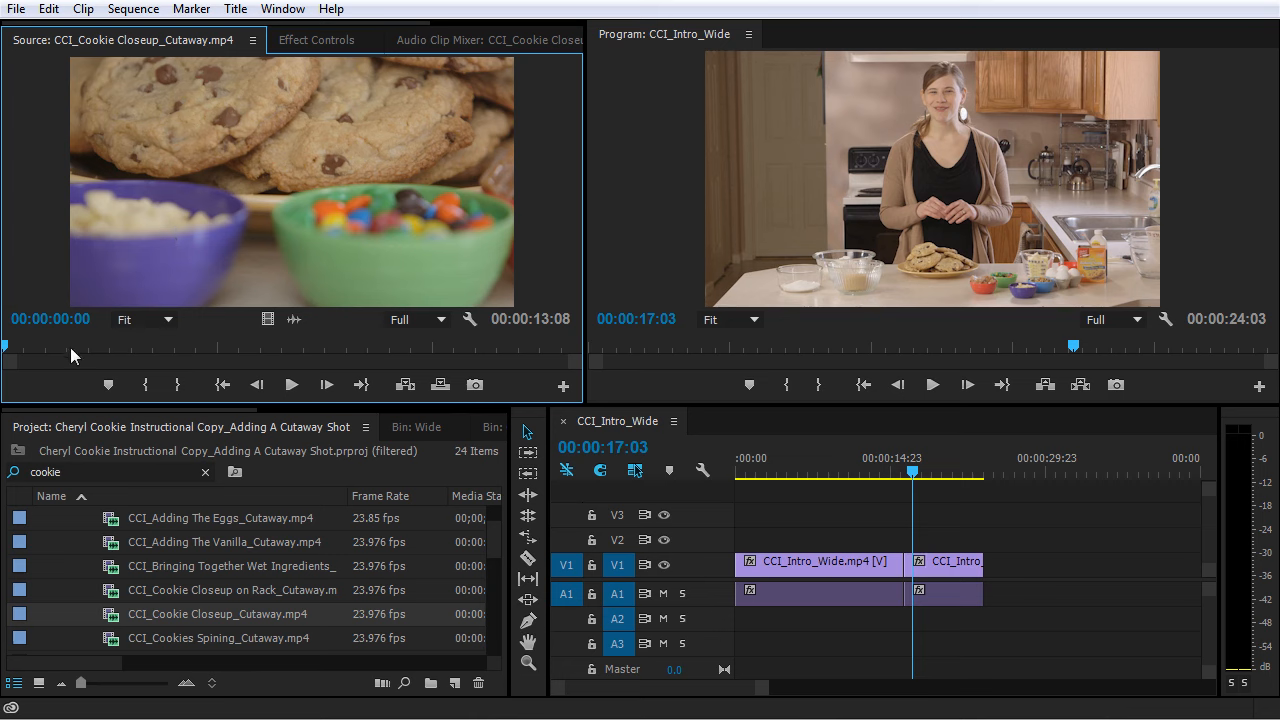
- Mark the cookie close-up source clip's in point at 00:00:02:16 and its out point at 00:00:10:07
{"action": "mouse_move", "coordinate": [55, 340]}
{"action": "left_mouse_down"}
{"action": "mouse_move", "coordinate": [568, 346]}
{"action": "mouse_move", "coordinate": [266, 351]}
{"action": "mouse_move", "coordinate": [97, 383]}
{"action": "mouse_move", "coordinate": [155, 382]}
{"action": "mouse_move", "coordinate": [97, 382]}
{"action": "mouse_move", "coordinate": [118, 378]}
{"action": "left_mouse_up"}
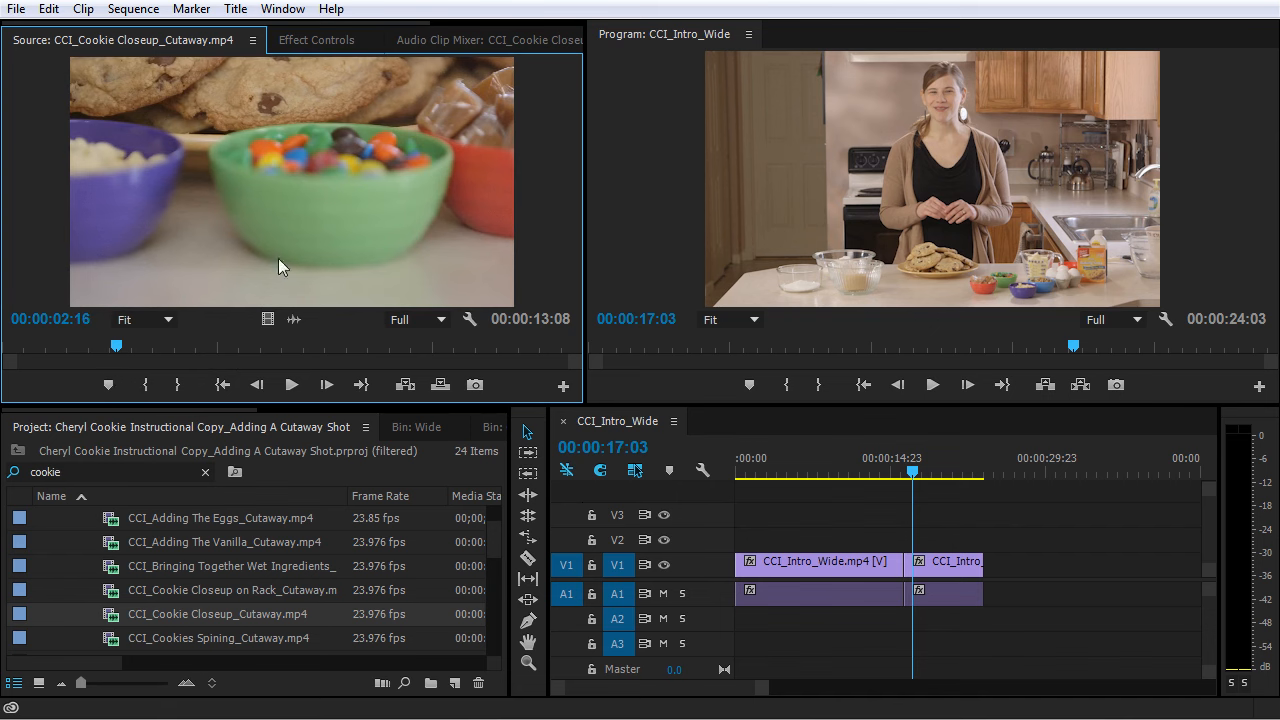
{"action": "left_click", "coordinate": [130, 395]}
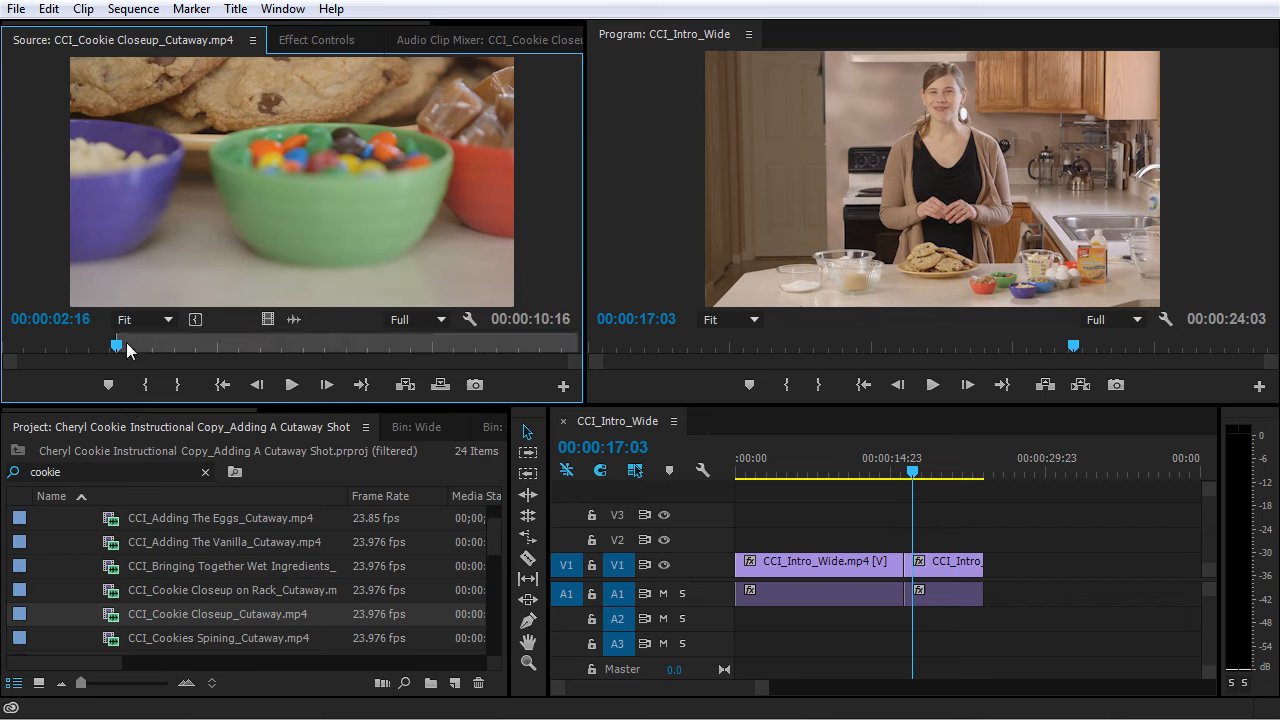
{"action": "left_click_drag", "start_coordinate": [126, 341], "coordinate": [448, 348]}
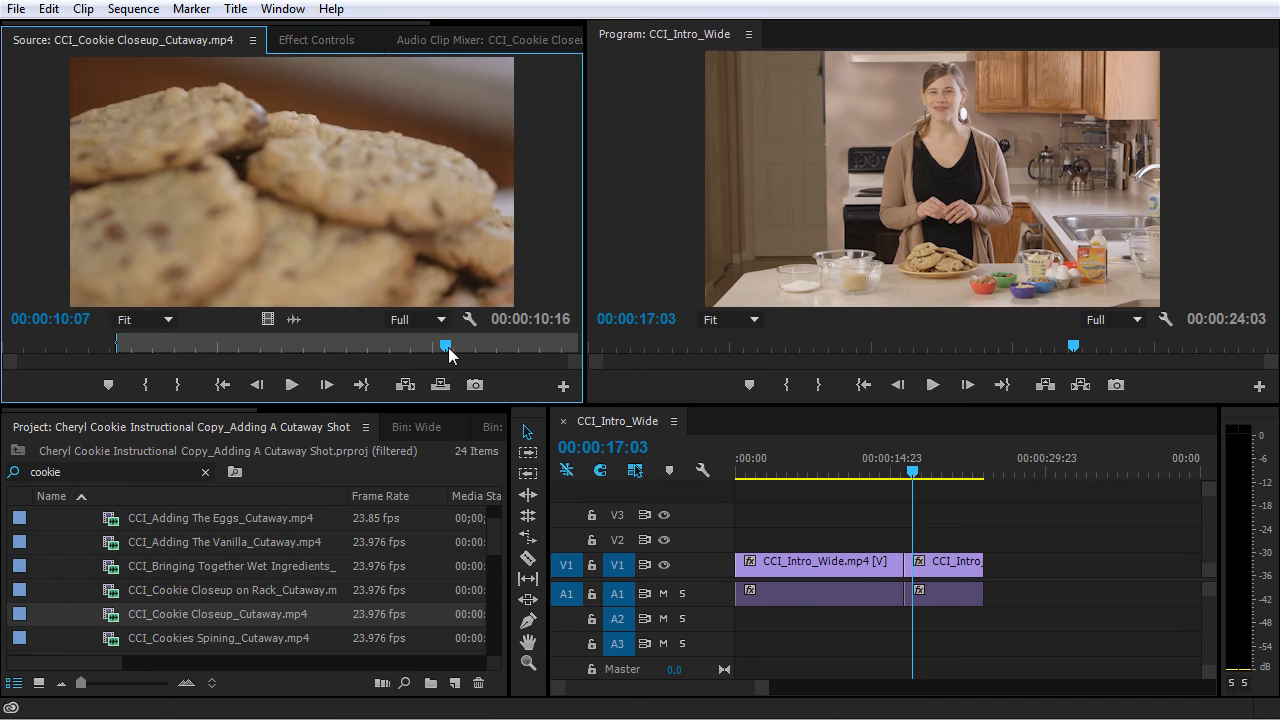
{"action": "key", "text": "o"}
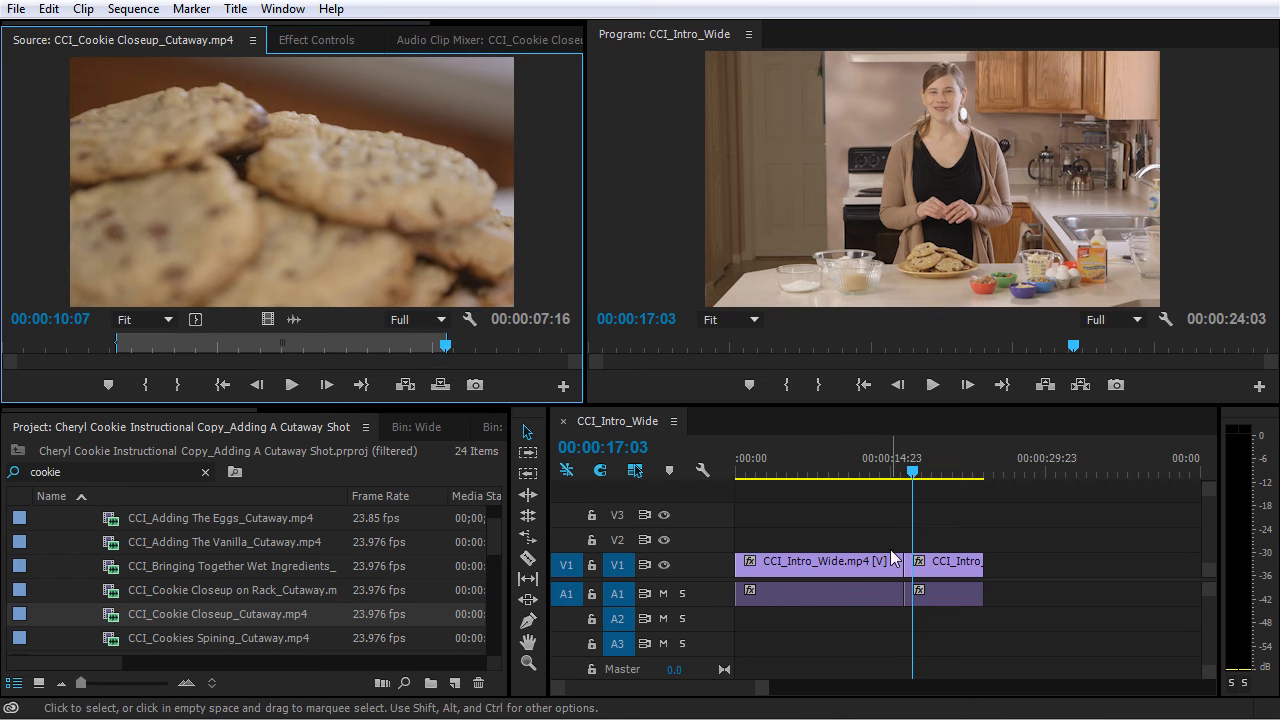
- Place only the video of the marked close-up on V2, ending at the cut between the two intro clips at 00:00:16:08
{"action": "left_click_drag", "start_coordinate": [911, 470], "coordinate": [904, 470]}
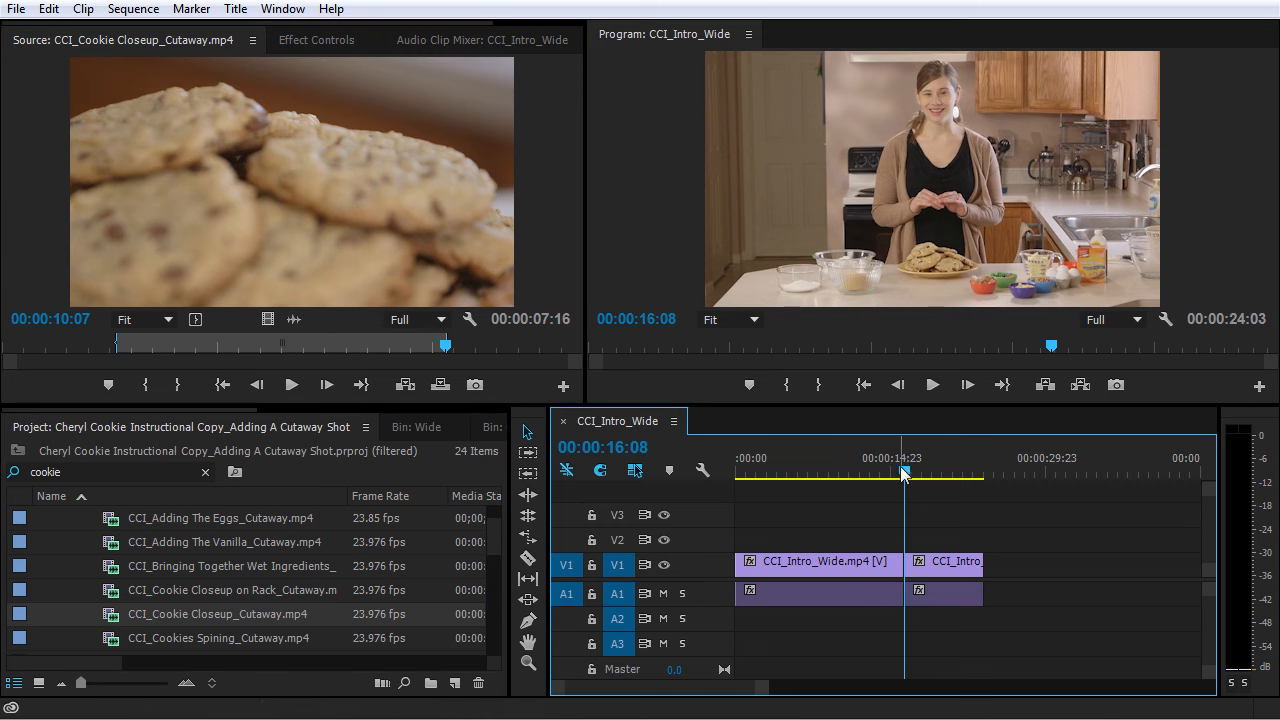
{"action": "mouse_move", "coordinate": [903, 473]}
{"action": "left_mouse_down"}
{"action": "mouse_move", "coordinate": [877, 473]}
{"action": "mouse_move", "coordinate": [904, 473]}
{"action": "left_mouse_up"}
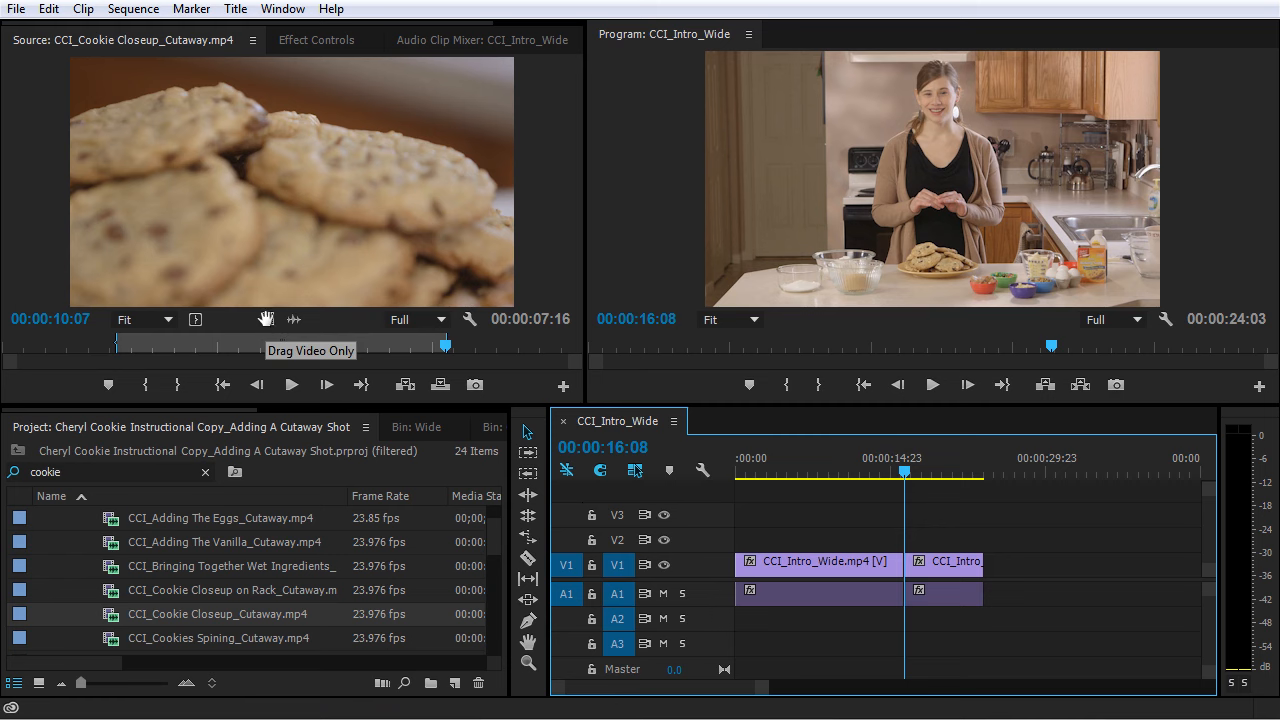
{"action": "left_click_drag", "start_coordinate": [266, 318], "coordinate": [836, 540]}
- Play the sequence from 00:00:06:09 through the cutaway into the second intro clip
{"action": "left_click", "coordinate": [801, 477]}
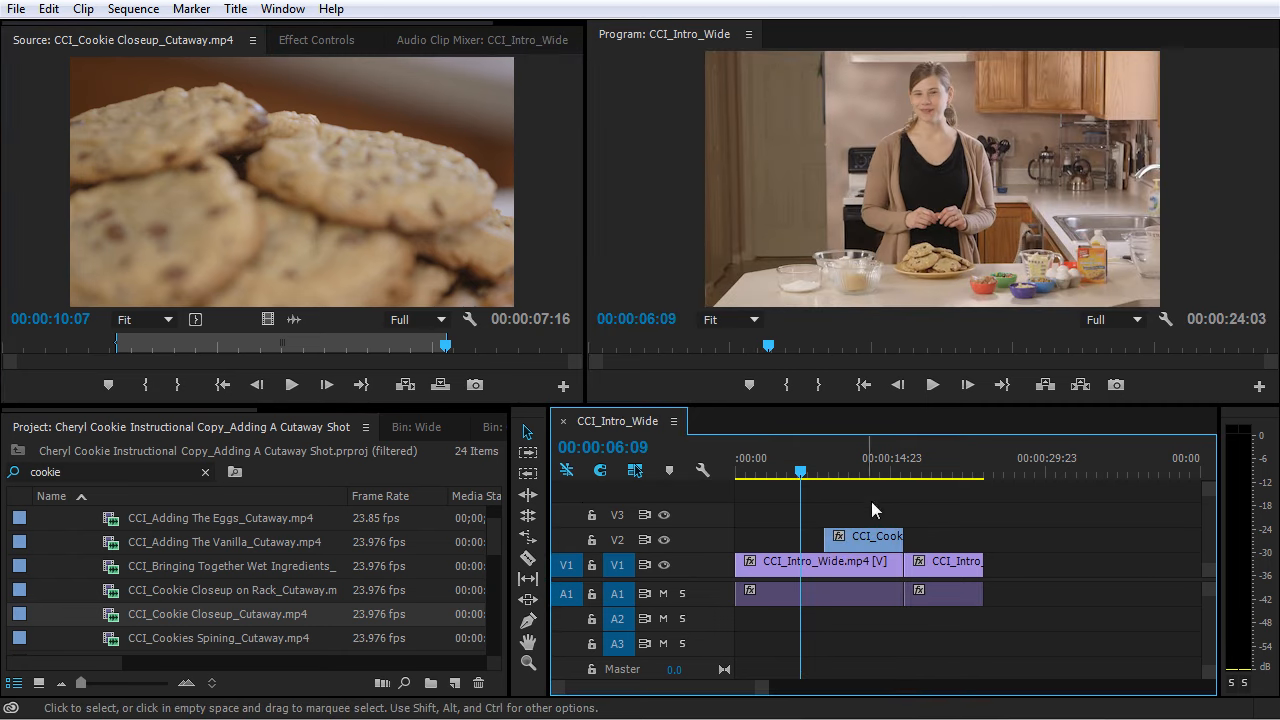
{"action": "key", "text": "space"}
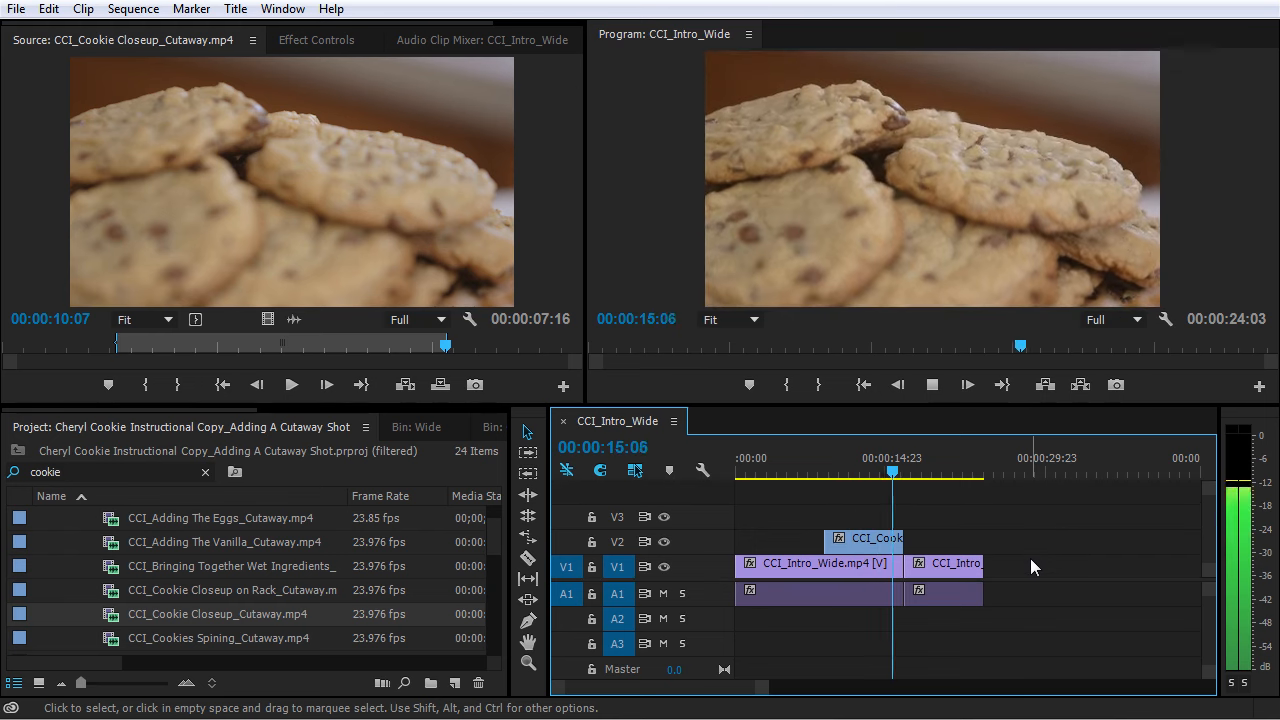
{"action": "key", "text": "space"}
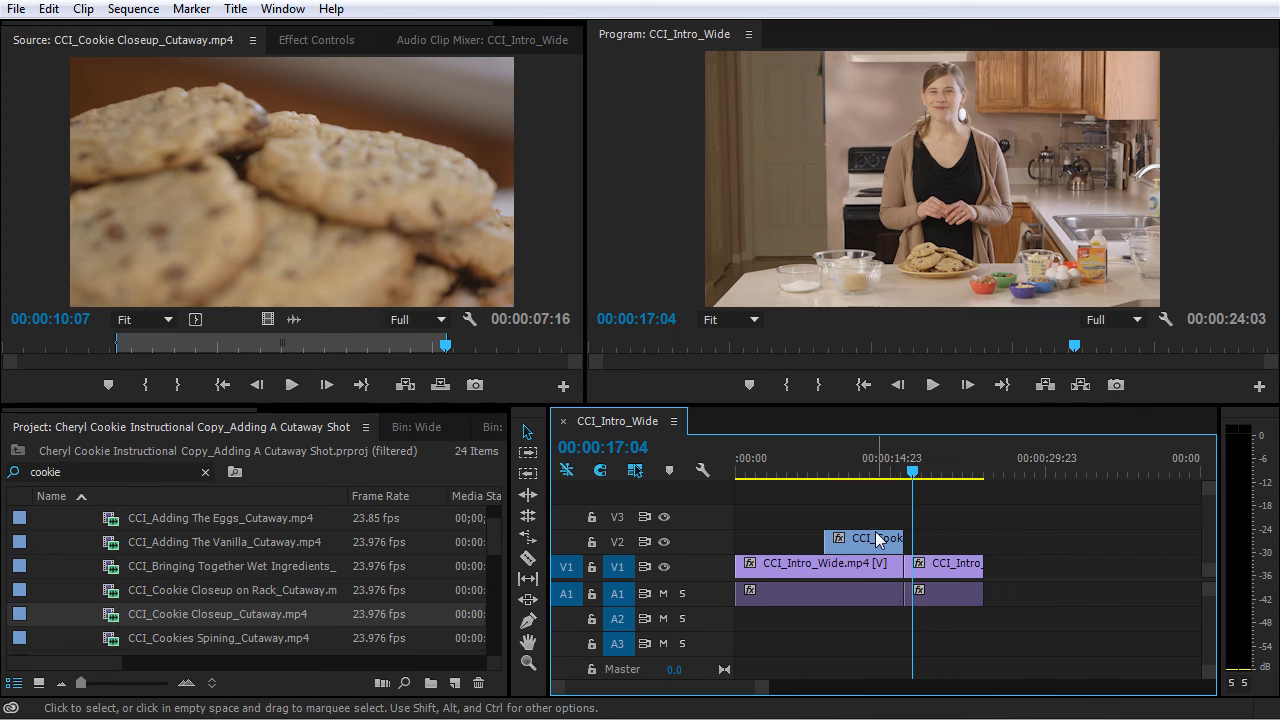
- Expand the Audio 1 track to show the waveform and frame the timeline around the cutaway's start
{"action": "scroll", "coordinate": [875, 530], "scroll_direction": "up", "scroll_amount": 3}
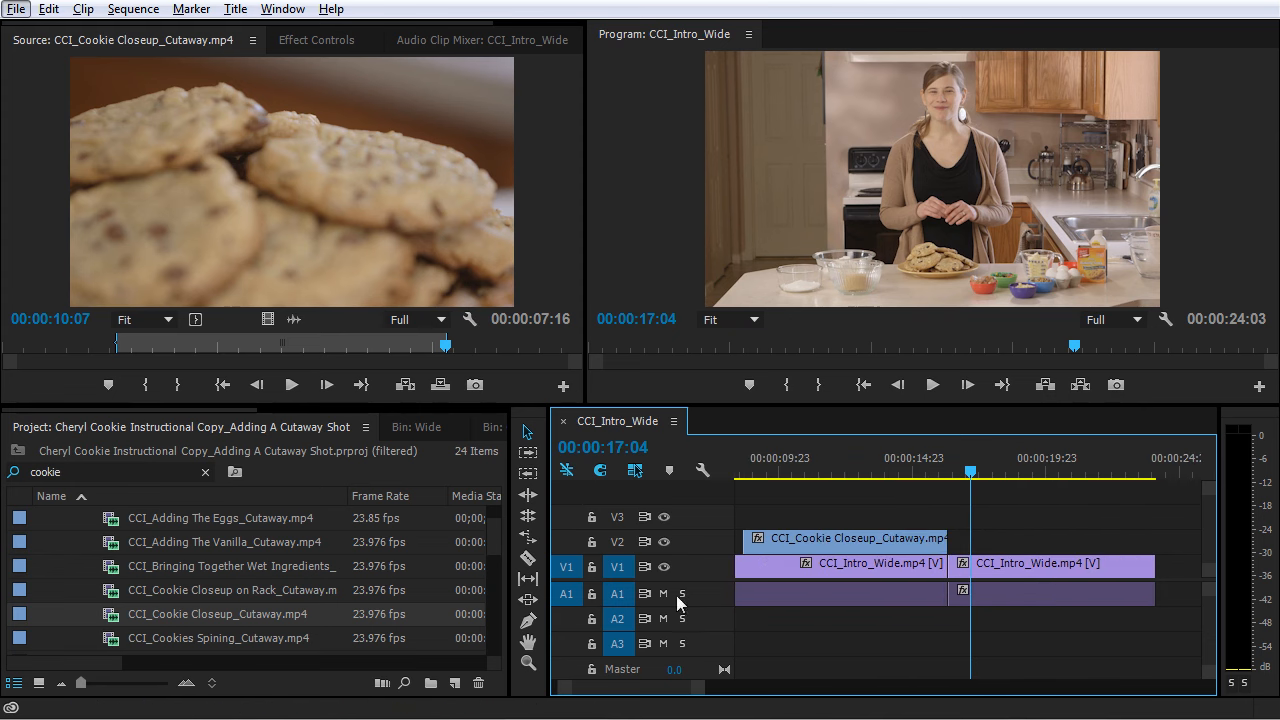
{"action": "double_click", "coordinate": [704, 593]}
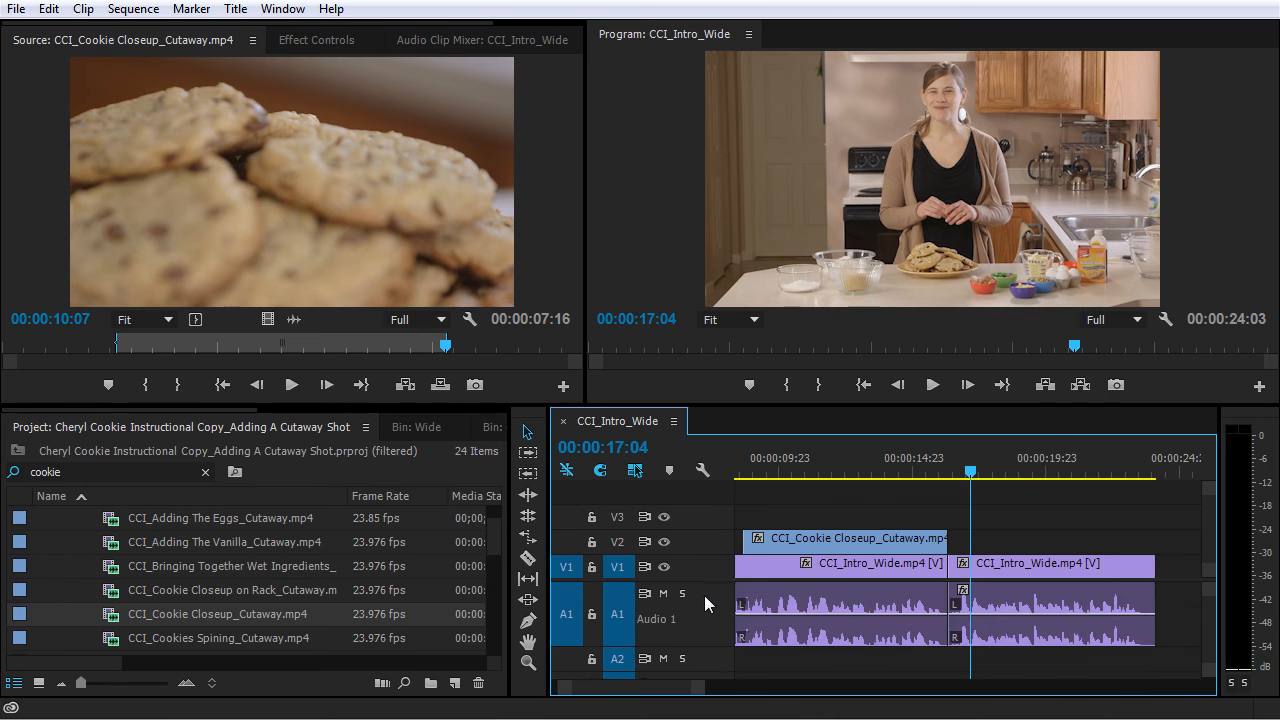
{"action": "left_click", "coordinate": [760, 470]}
{"action": "scroll", "coordinate": [840, 492], "scroll_direction": "up", "scroll_amount": 3}
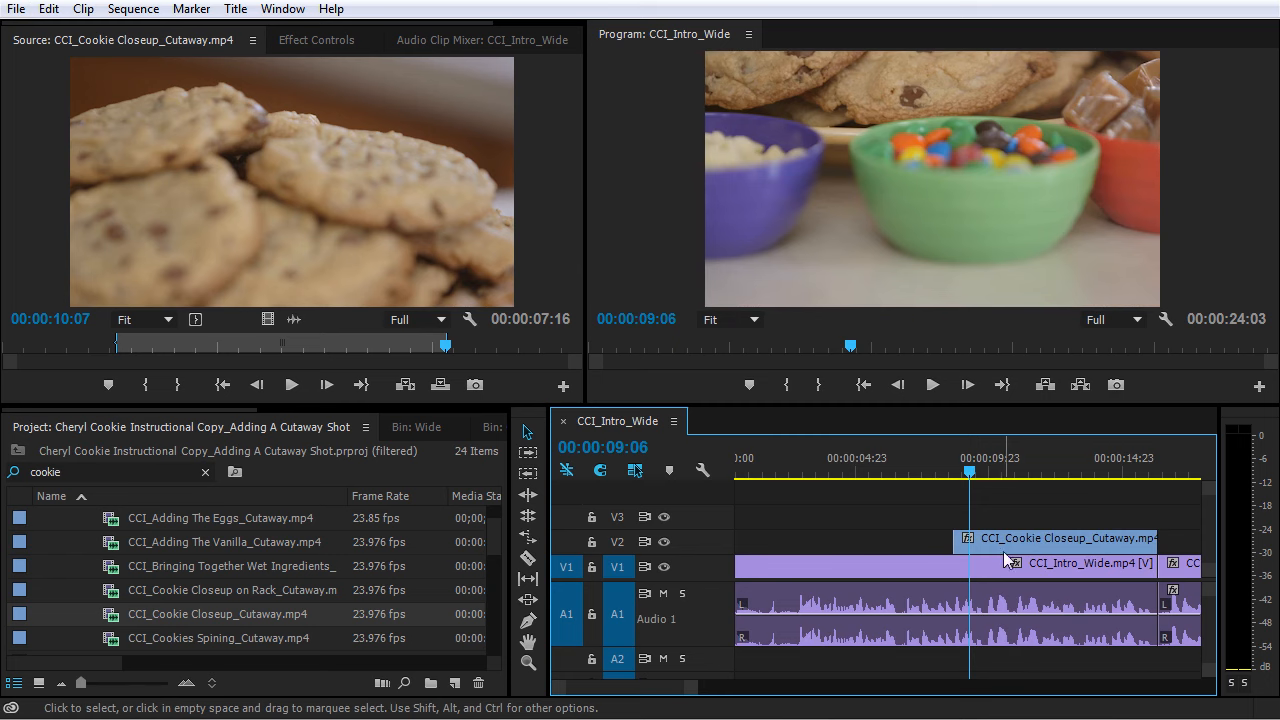
{"action": "key", "text": "equal"}
{"action": "key", "text": "equal"}
{"action": "key", "text": "equal"}
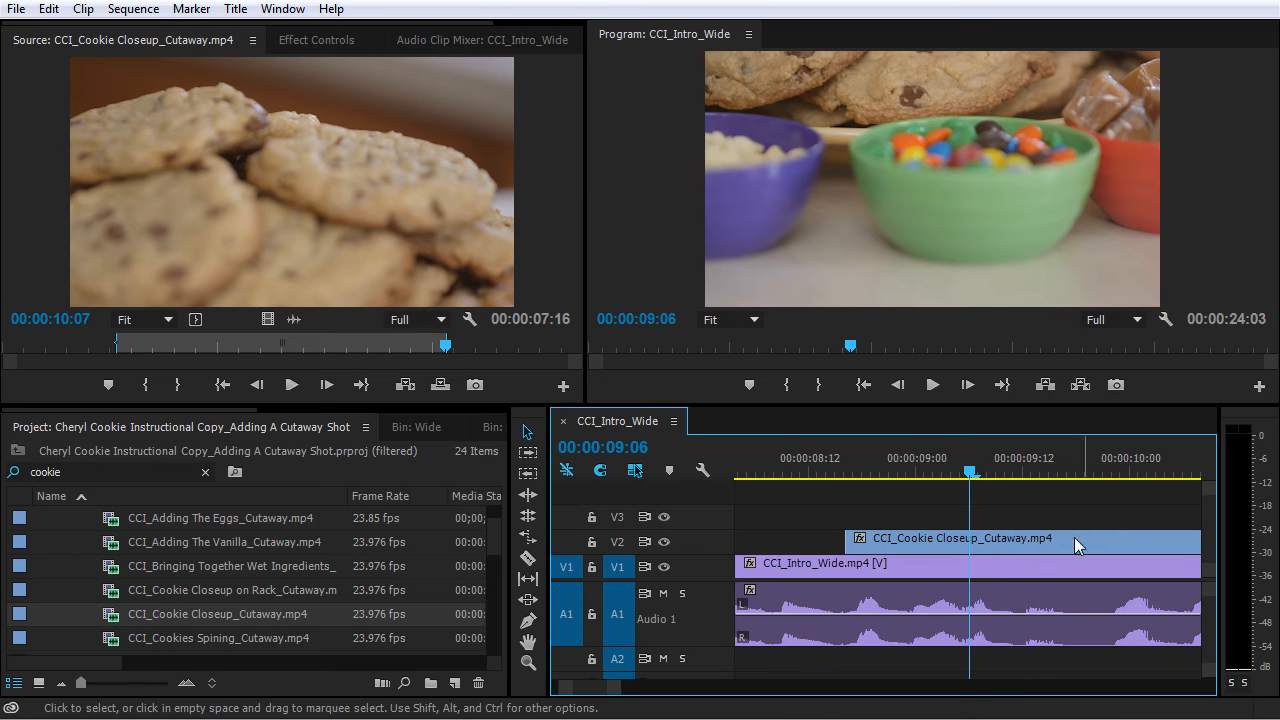
{"action": "key", "text": "minus"}
{"action": "scroll", "coordinate": [984, 557], "scroll_direction": "down", "scroll_amount": 1}
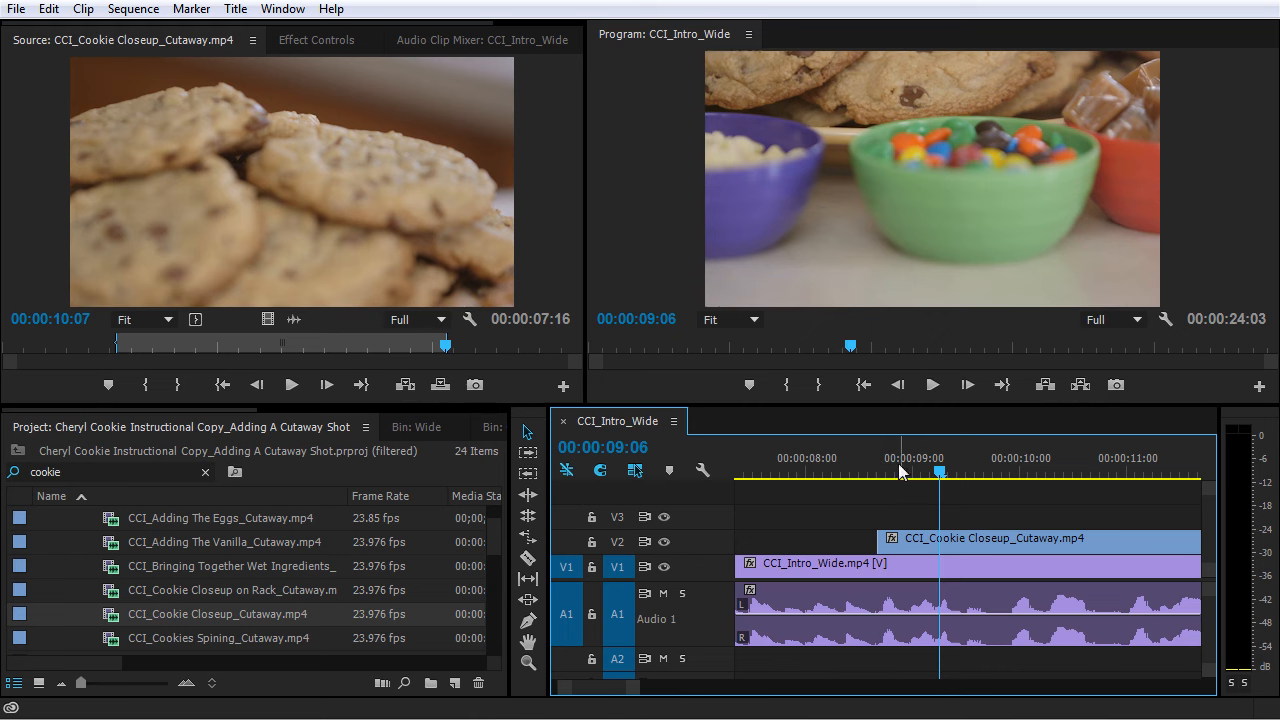
- Audition the audio under the cutaway's opening and trim the clip's start to 00:00:09:23
{"action": "left_click", "coordinate": [860, 472]}
{"action": "left_click_drag", "start_coordinate": [860, 472], "coordinate": [993, 486]}
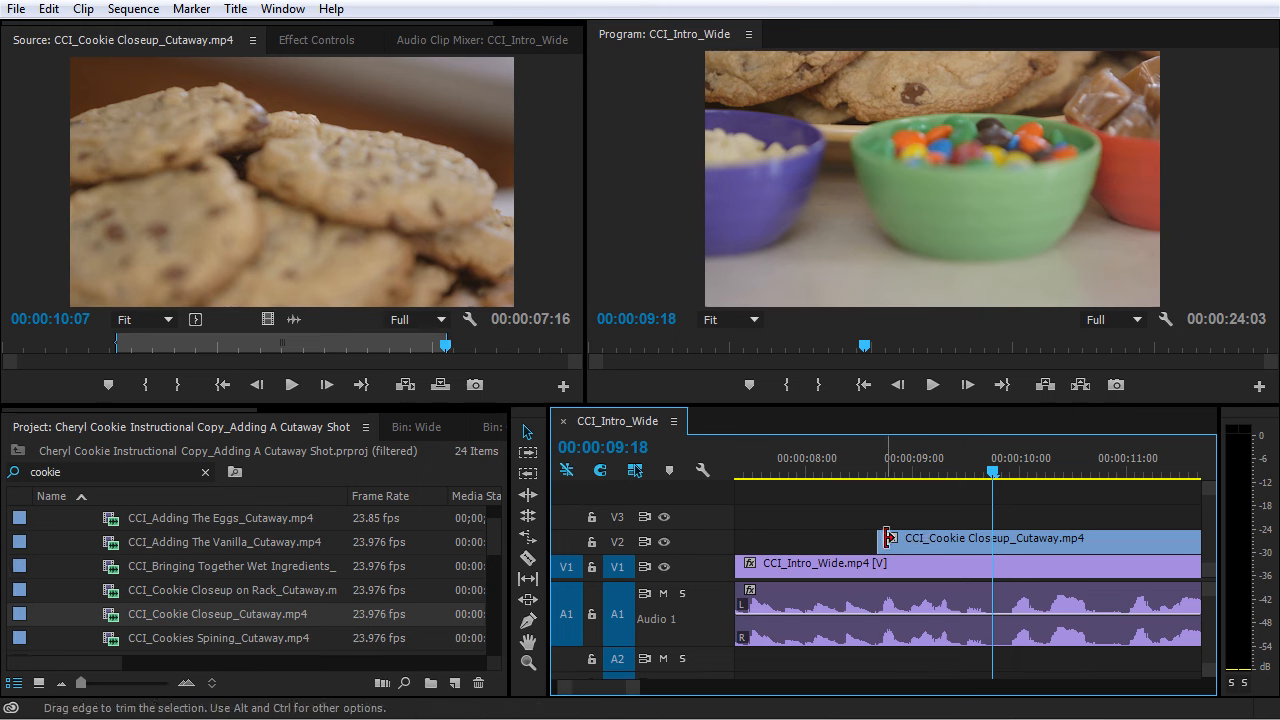
{"action": "left_click_drag", "start_coordinate": [880, 477], "coordinate": [1069, 482]}
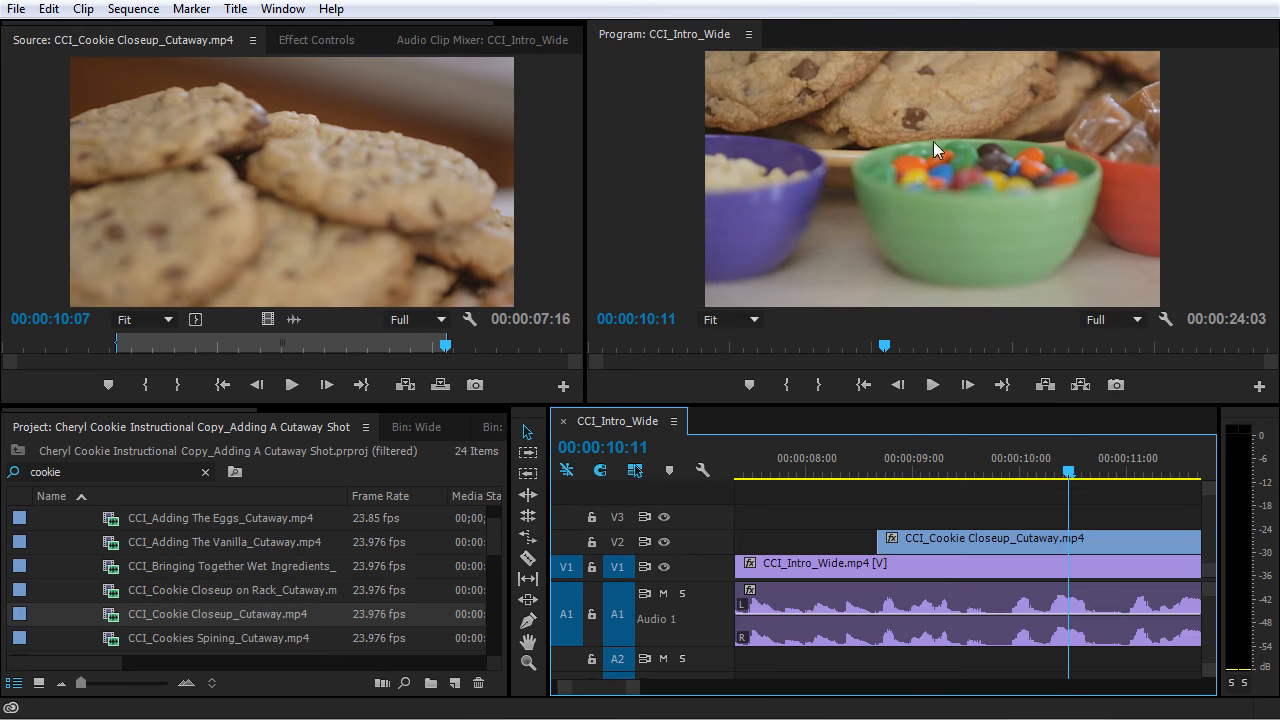
{"action": "left_click", "coordinate": [878, 466]}
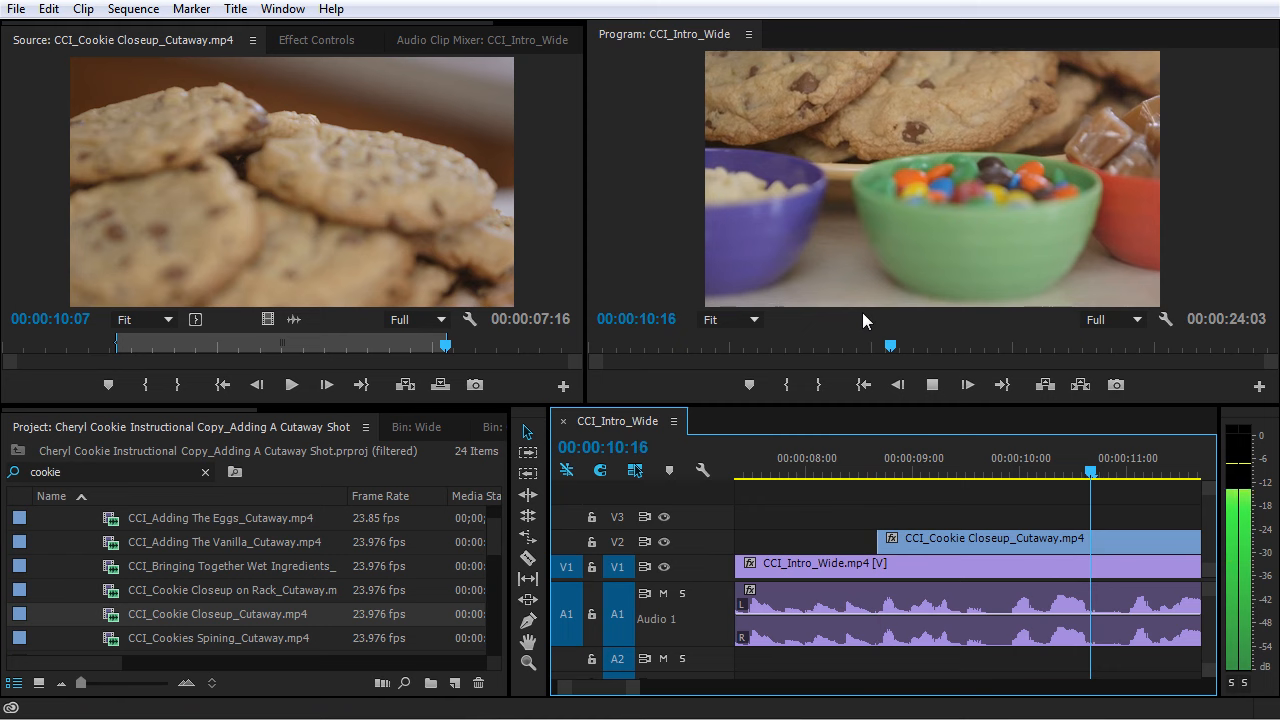
{"action": "key", "text": "space"}
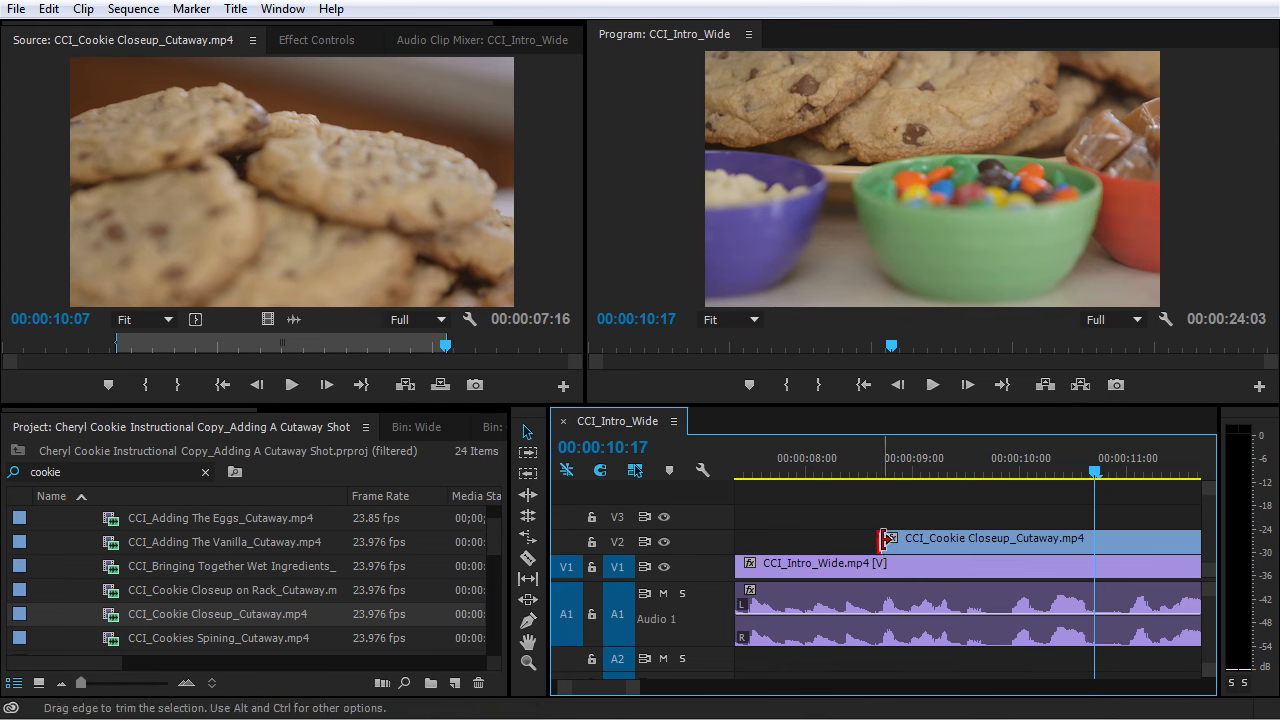
{"action": "left_click_drag", "start_coordinate": [884, 540], "coordinate": [948, 541]}
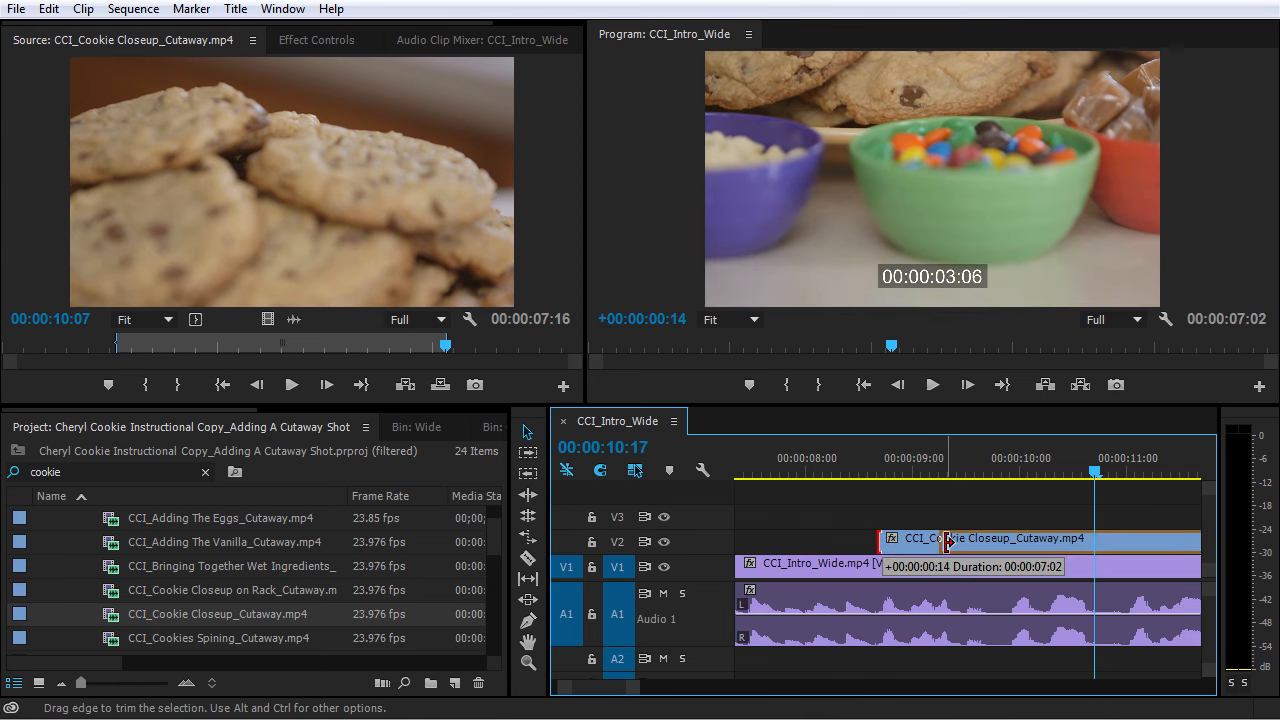
{"action": "left_click_drag", "start_coordinate": [948, 541], "coordinate": [1018, 538]}
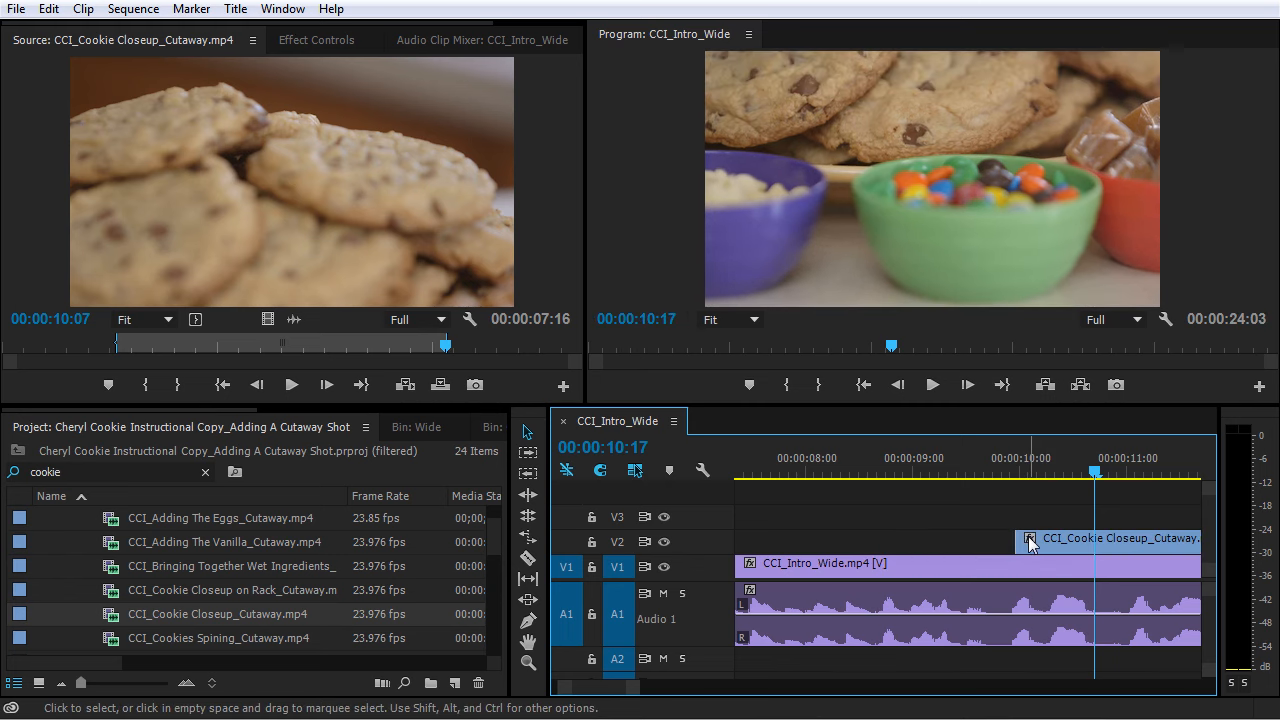
- Play from the cutaway's new start and trim its beginning to 00:00:10:02
{"action": "left_click", "coordinate": [1016, 465]}
{"action": "key", "text": "space"}
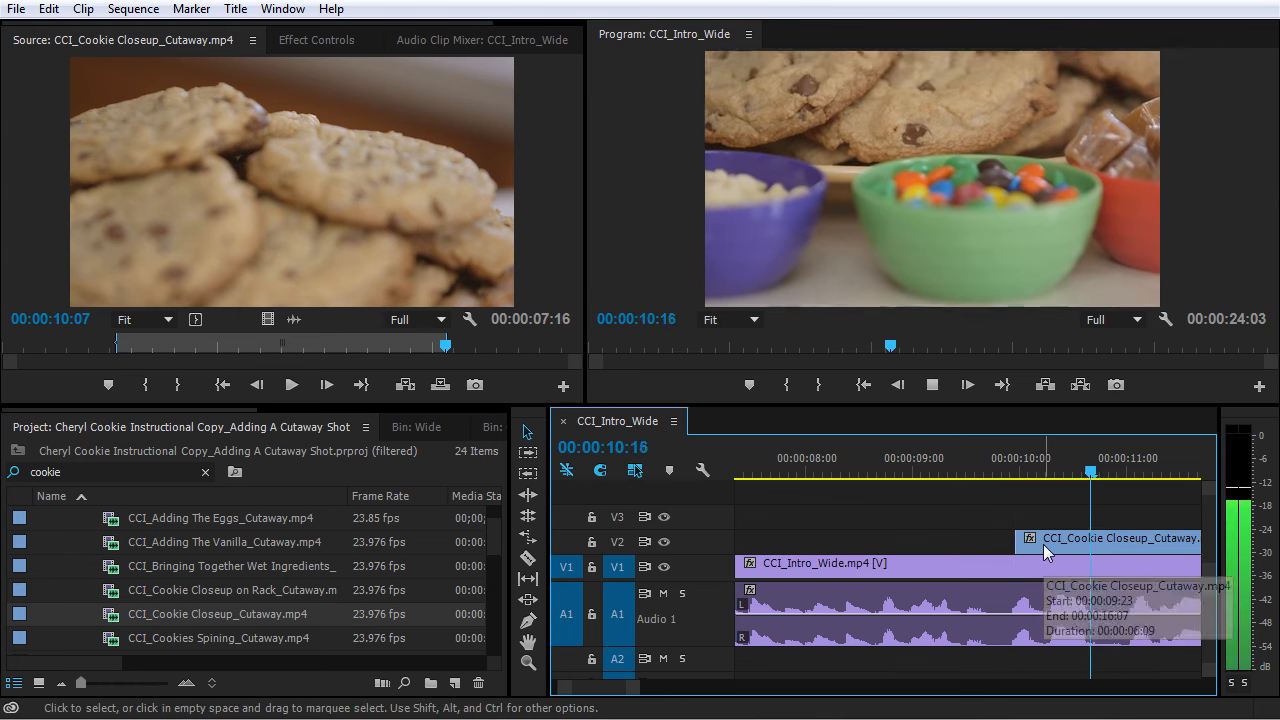
{"action": "left_click", "coordinate": [1011, 472]}
{"action": "left_click_drag", "start_coordinate": [1014, 474], "coordinate": [1020, 472]}
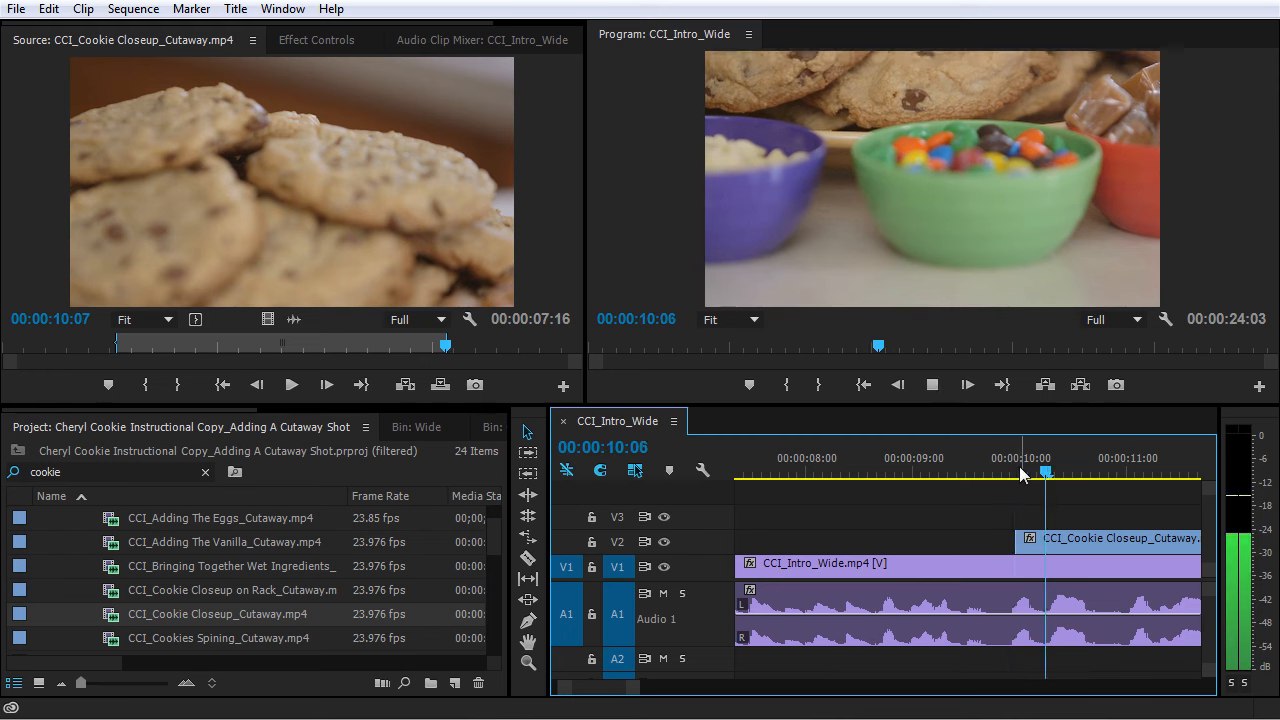
{"action": "left_click_drag", "start_coordinate": [1026, 541], "coordinate": [1031, 541]}
{"action": "key", "text": "space"}
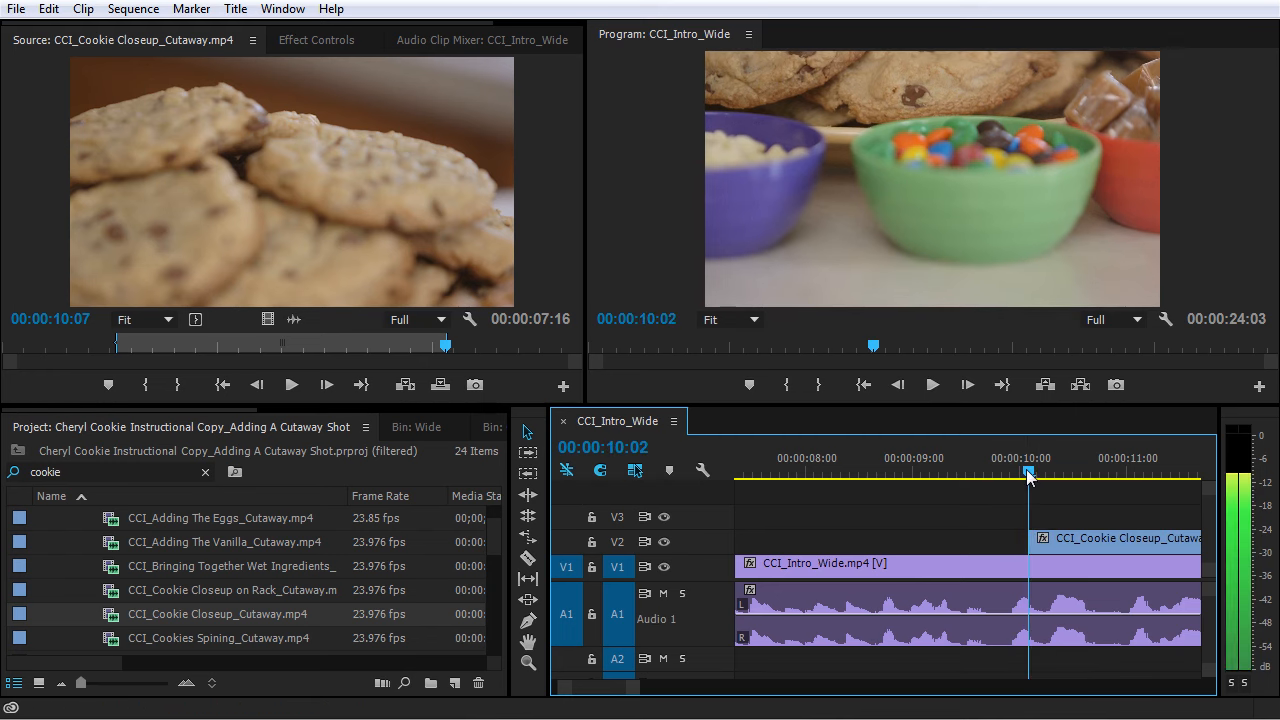
- Play and scrub the sequence around the cutaway's start to check its timing against the speech
{"action": "key", "text": "space"}
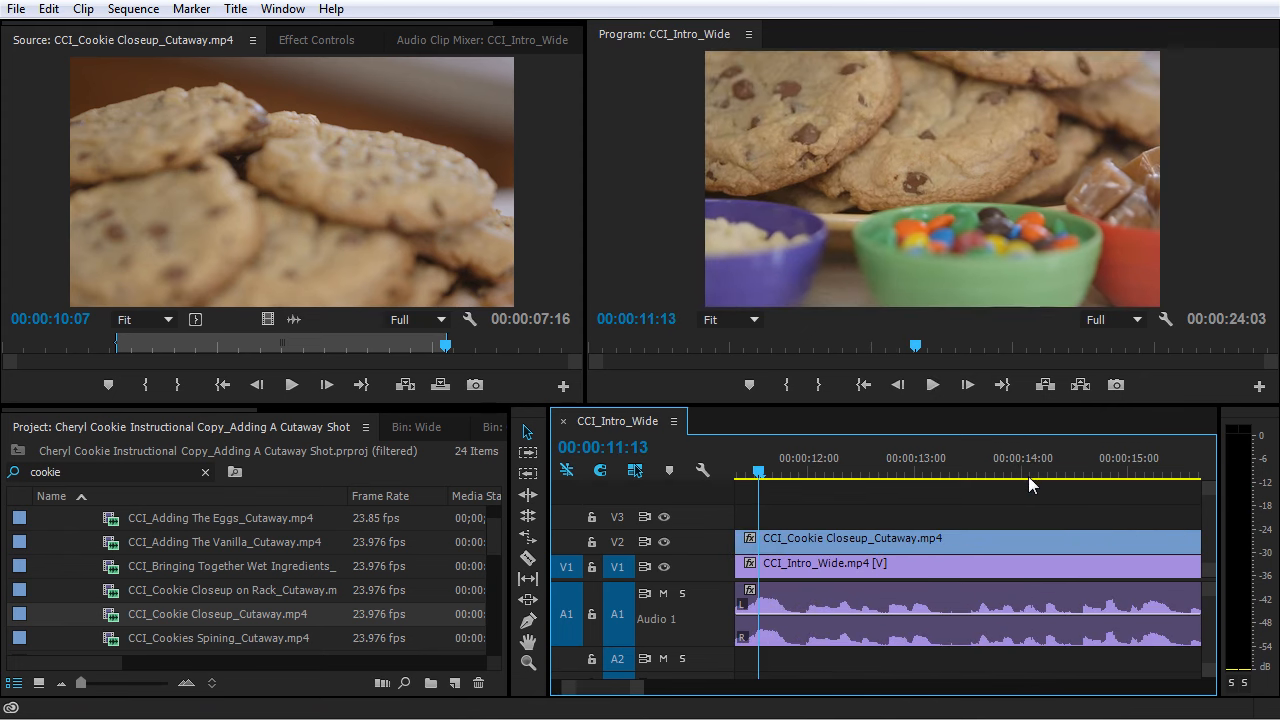
{"action": "key", "text": "minus"}
{"action": "key", "text": "minus"}
{"action": "left_click", "coordinate": [866, 463]}
{"action": "key", "text": "equal"}
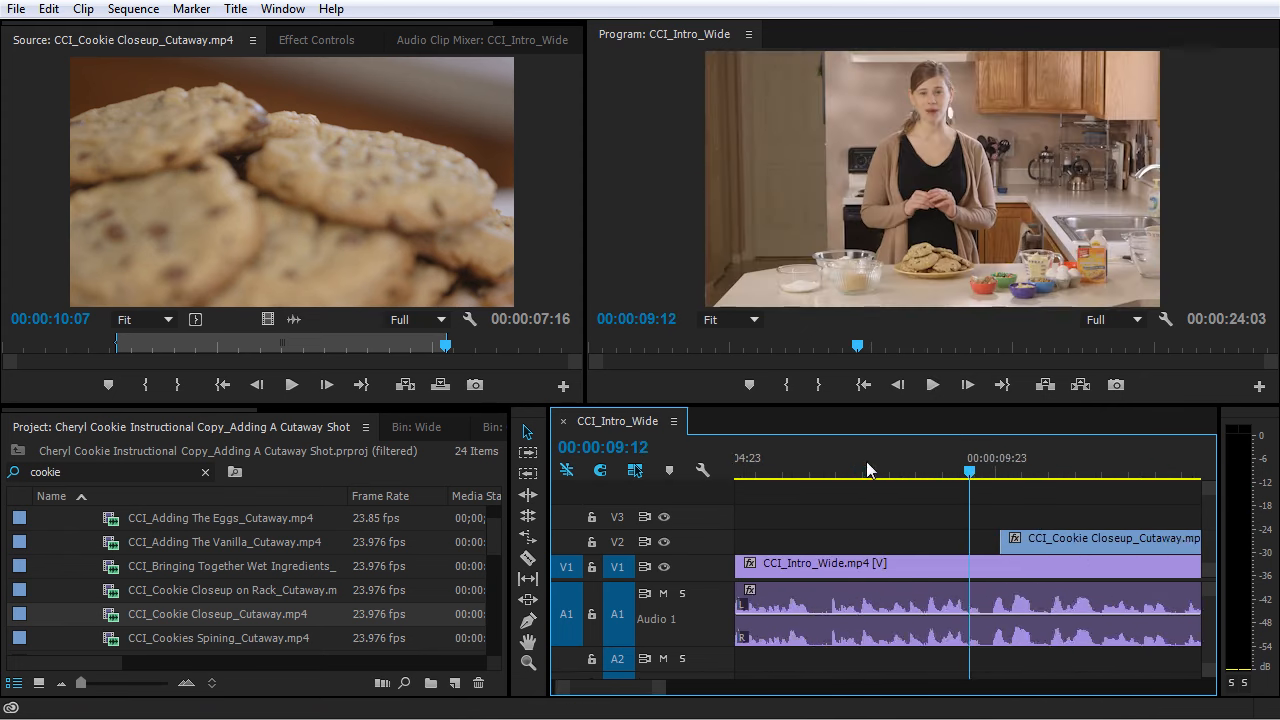
{"action": "key", "text": "equal"}
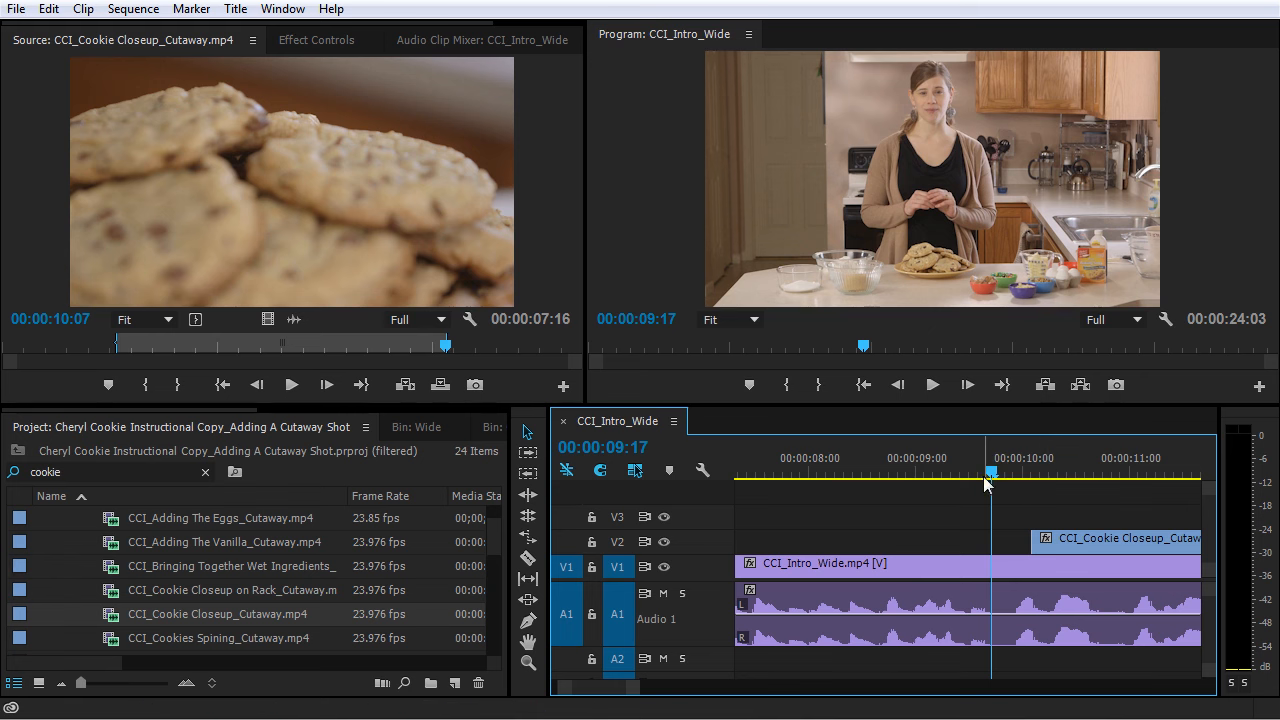
{"action": "key", "text": "j"}
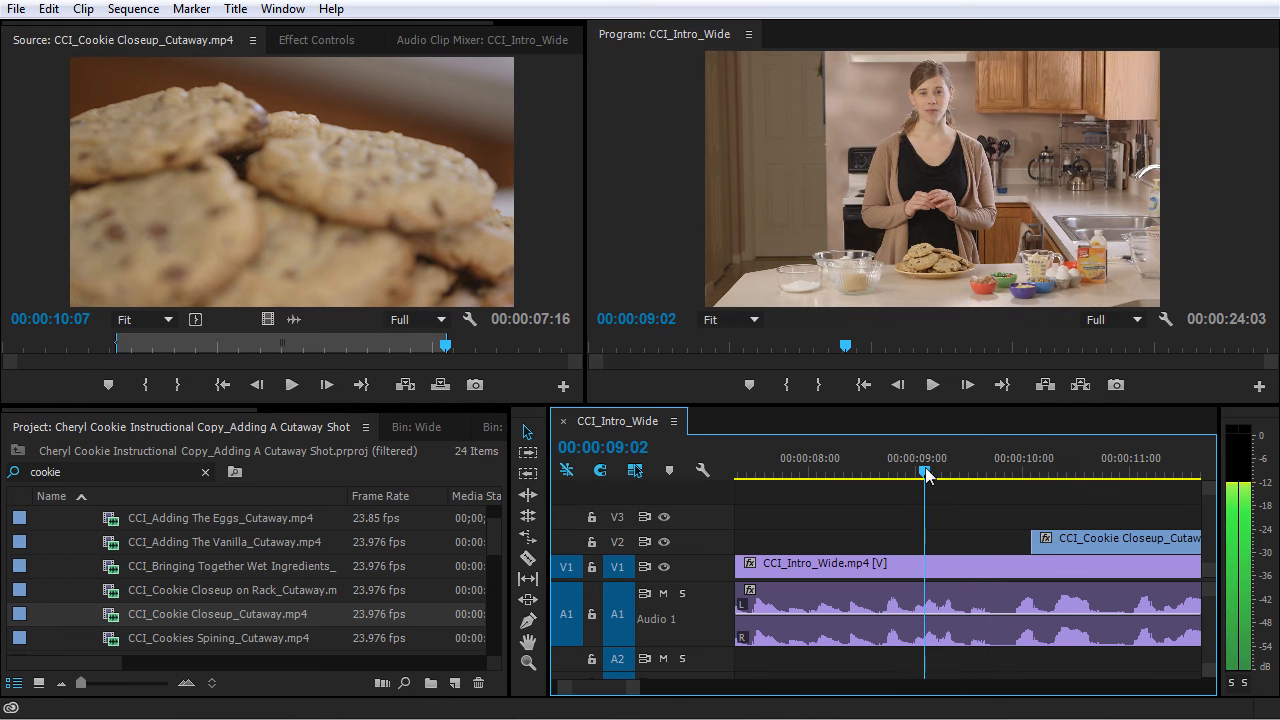
{"action": "key", "text": "k"}
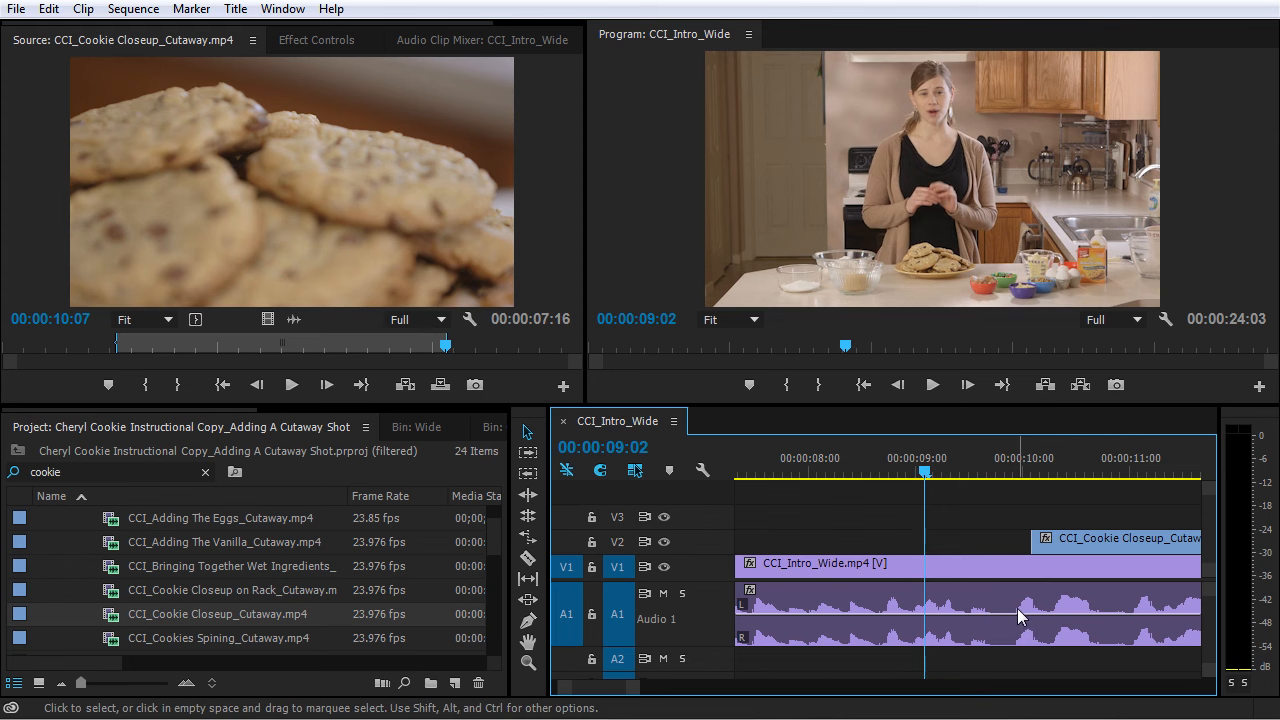
{"action": "key", "text": "space"}
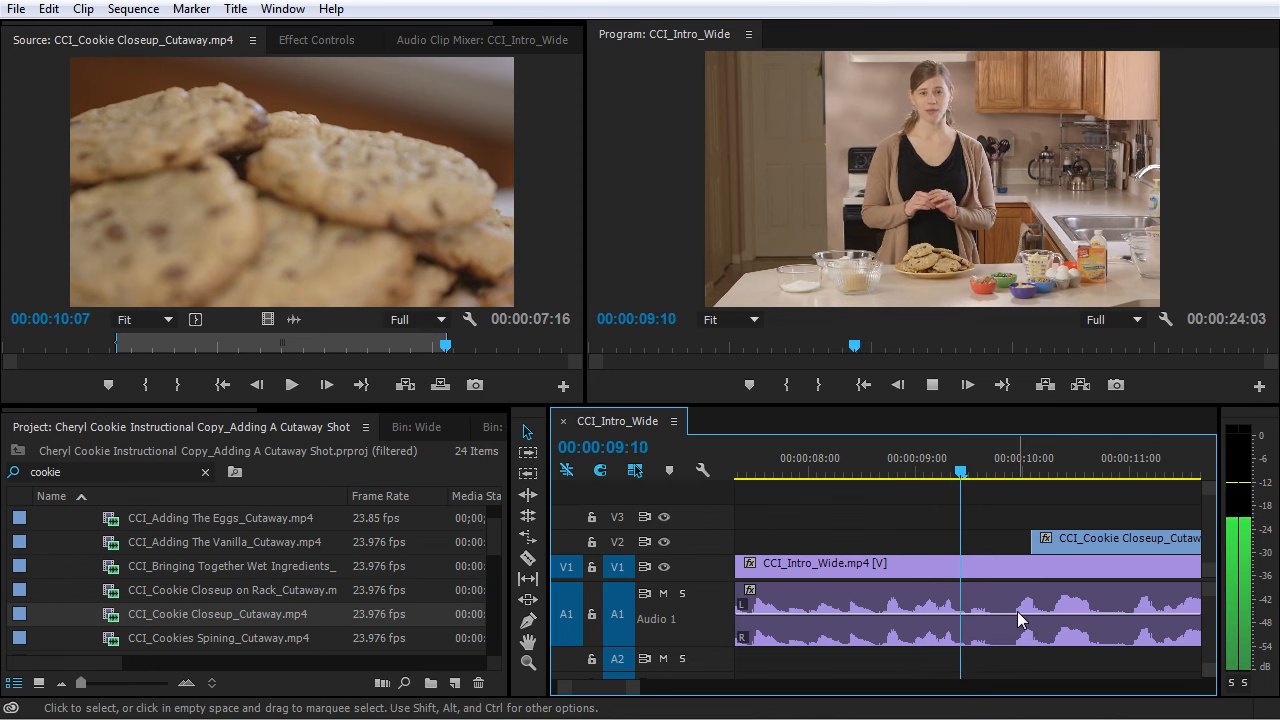
- Shift the cutaway clip slightly earlier on V2 and play the transition from around 00:00:09:00
{"action": "left_click_drag", "start_coordinate": [957, 466], "coordinate": [1001, 480]}
{"action": "left_click", "coordinate": [1057, 544]}
{"action": "left_click_drag", "start_coordinate": [1057, 544], "coordinate": [1029, 546]}
{"action": "left_click_drag", "start_coordinate": [998, 472], "coordinate": [914, 487]}
{"action": "key", "text": "space"}
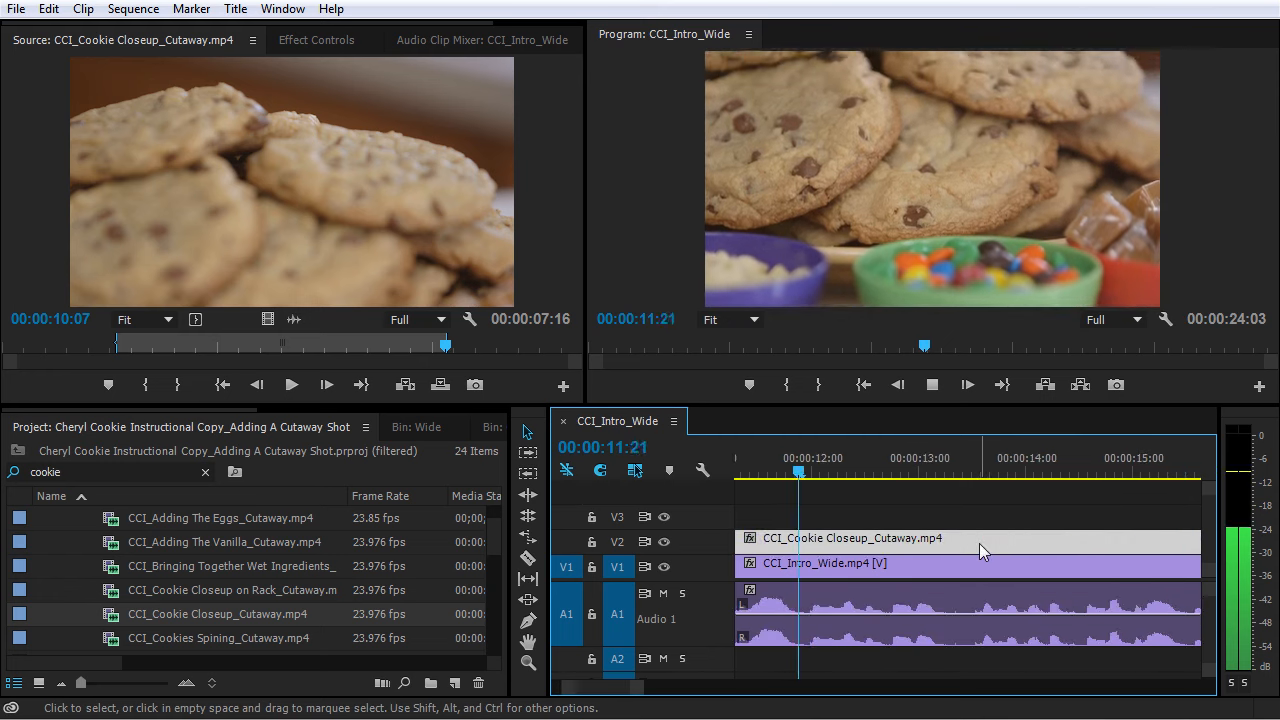
- Select the cookie cutaway on V2 and scrub around its end to check it against the wide-shot cut on V1
{"action": "key", "text": "minus"}
{"action": "key", "text": "minus"}
{"action": "key", "text": "equal"}
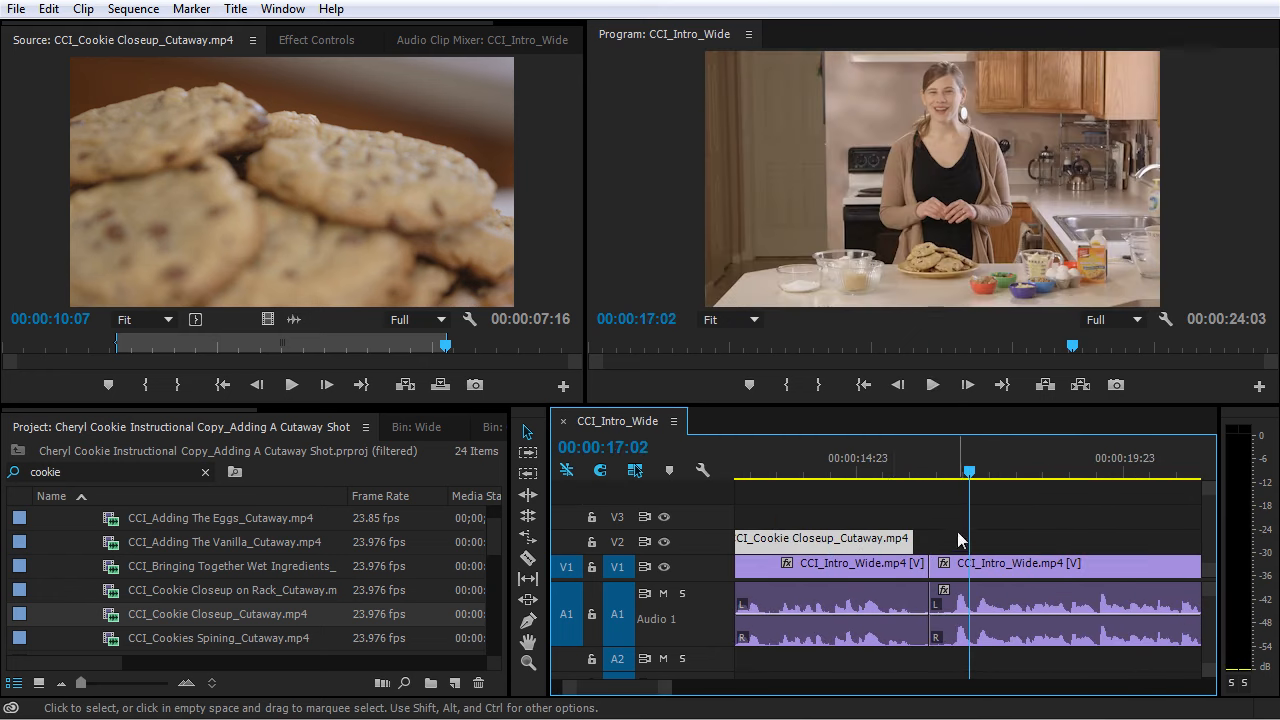
{"action": "left_click", "coordinate": [907, 538]}
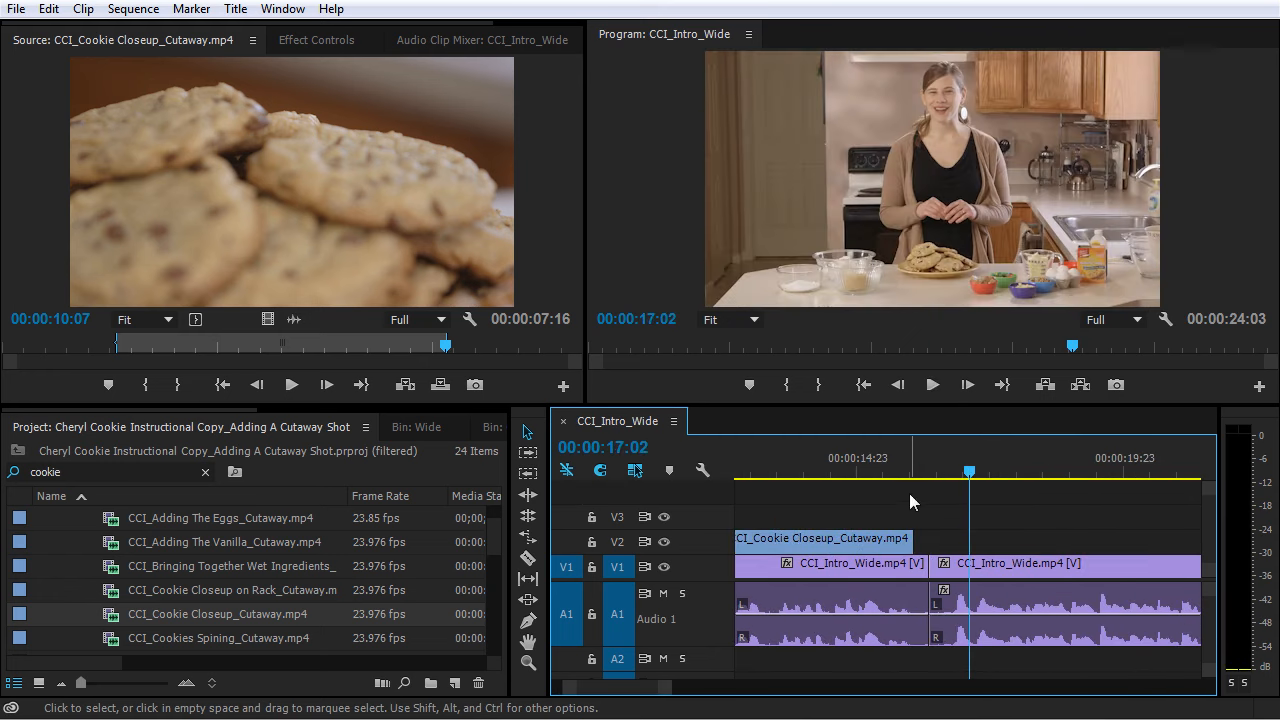
{"action": "left_click", "coordinate": [893, 540]}
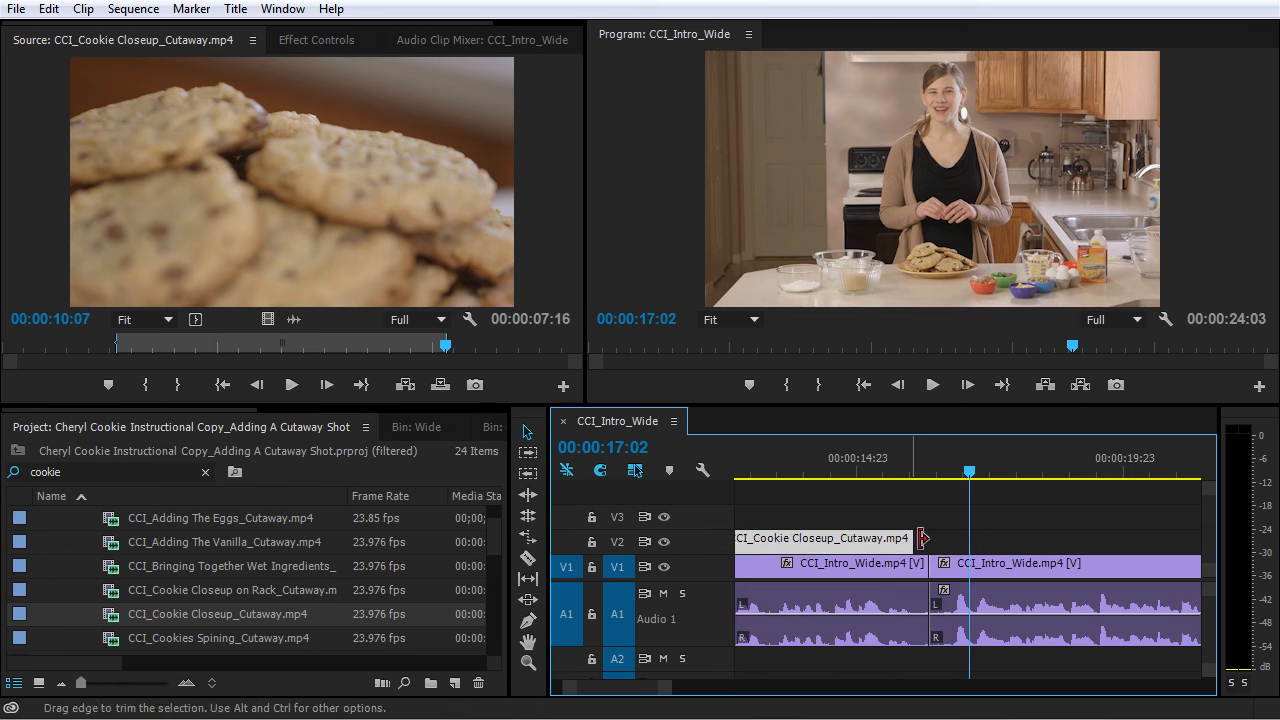
{"action": "left_click_drag", "start_coordinate": [914, 472], "coordinate": [876, 475]}
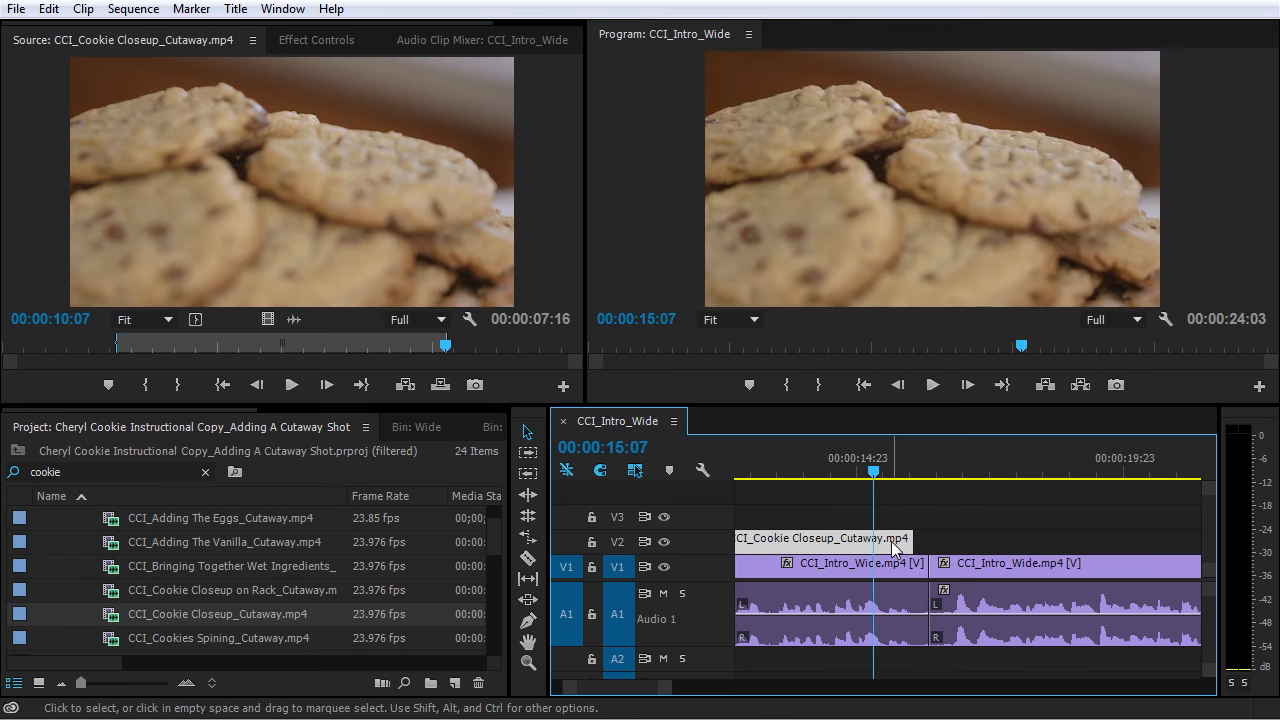
{"action": "key", "text": "="}
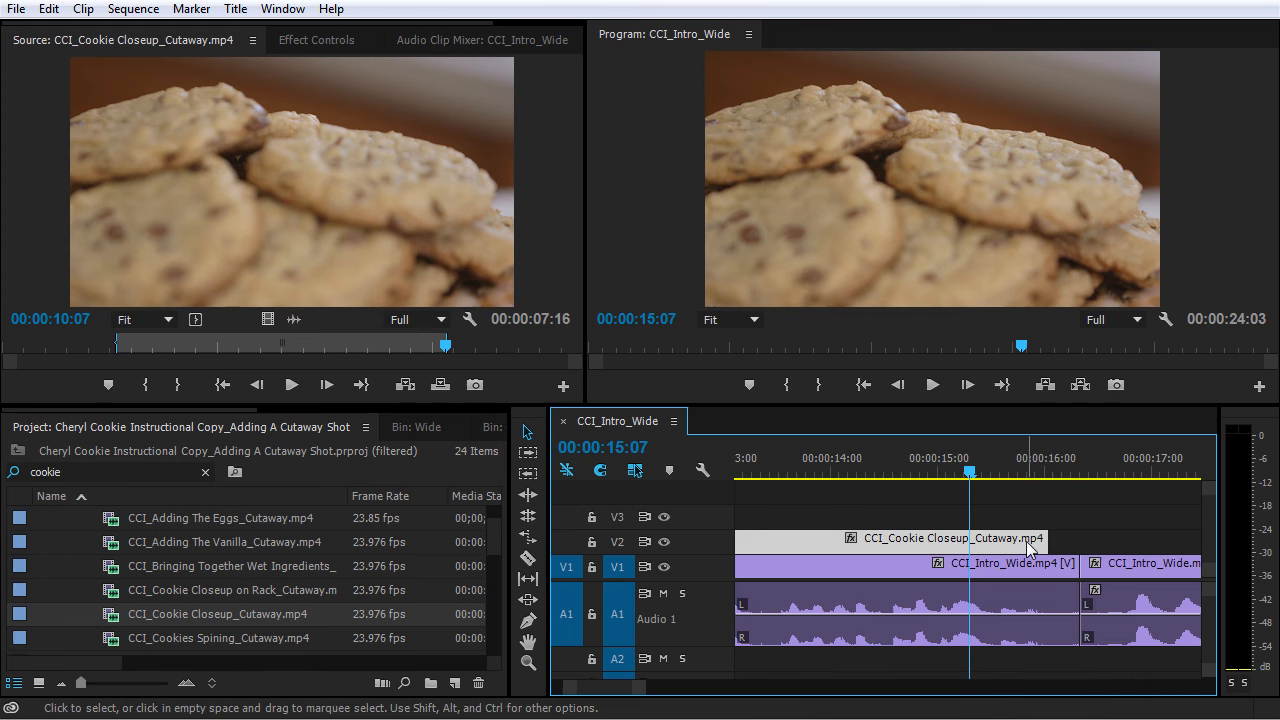
{"action": "mouse_move", "coordinate": [1040, 540]}
{"action": "left_mouse_down"}
{"action": "mouse_move", "coordinate": [1064, 540]}
{"action": "mouse_move", "coordinate": [1047, 541]}
{"action": "left_mouse_up"}
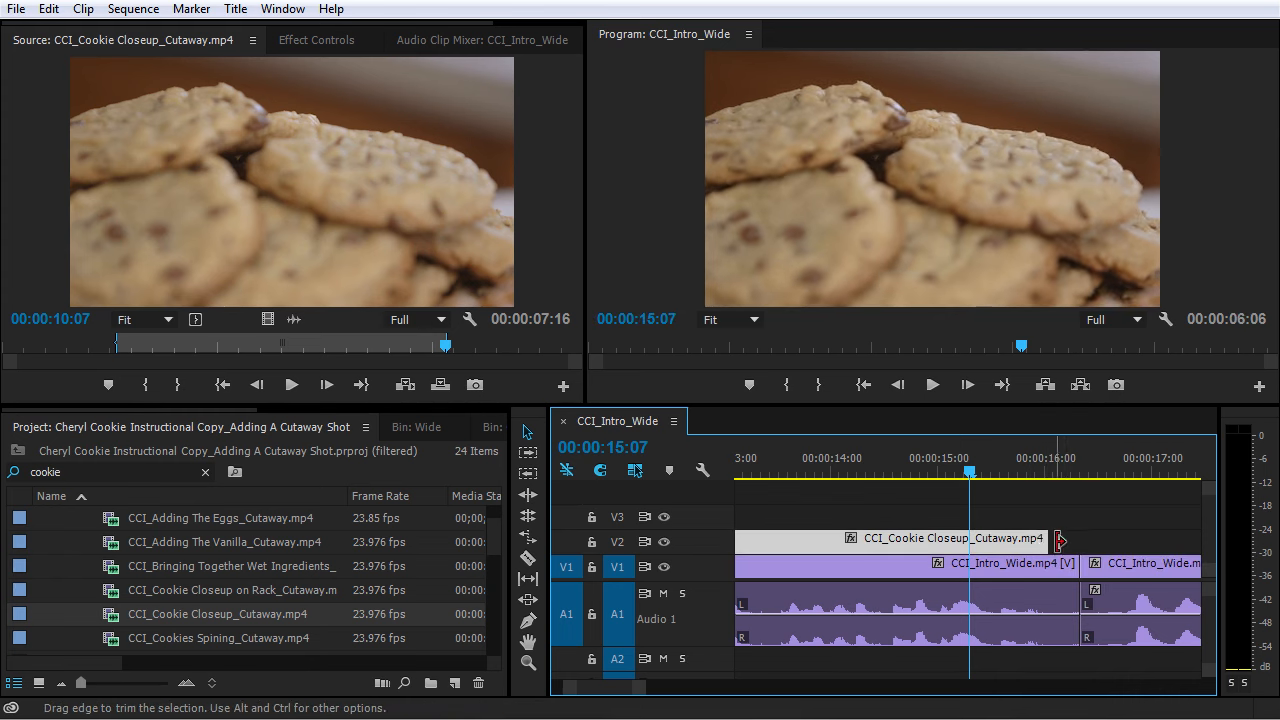
{"action": "left_click_drag", "start_coordinate": [1045, 472], "coordinate": [1060, 476]}
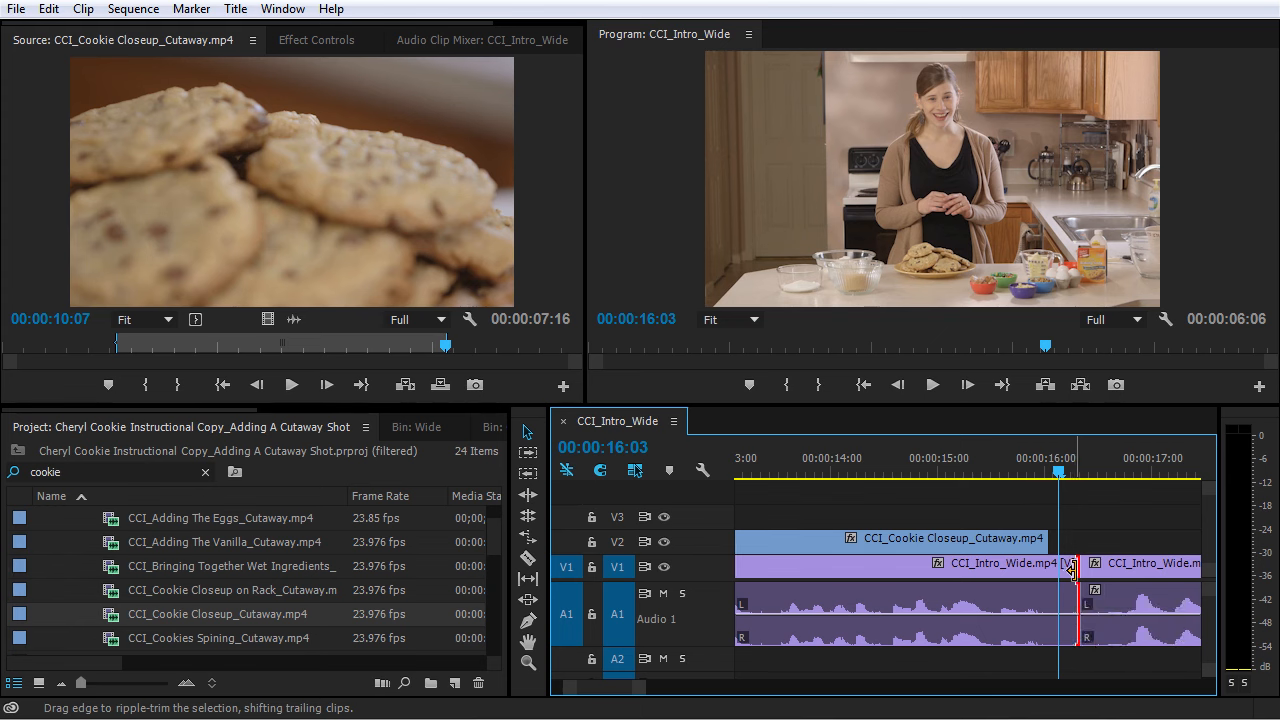
- Ripple-trim the end of the first CCI_Intro_Wide clip back to the cutaway's end and play across the cut
{"action": "left_click_drag", "start_coordinate": [1072, 569], "coordinate": [1040, 583]}
{"action": "key", "text": "shift+k"}
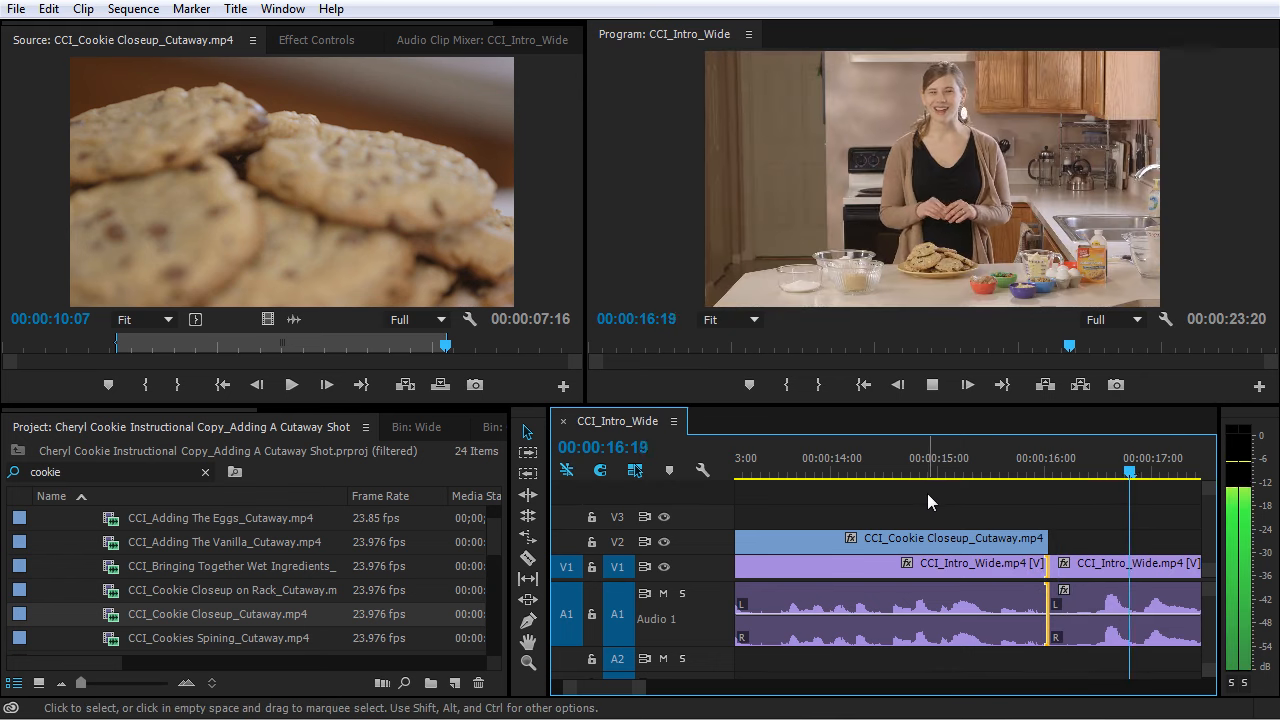
{"action": "key", "text": "k"}
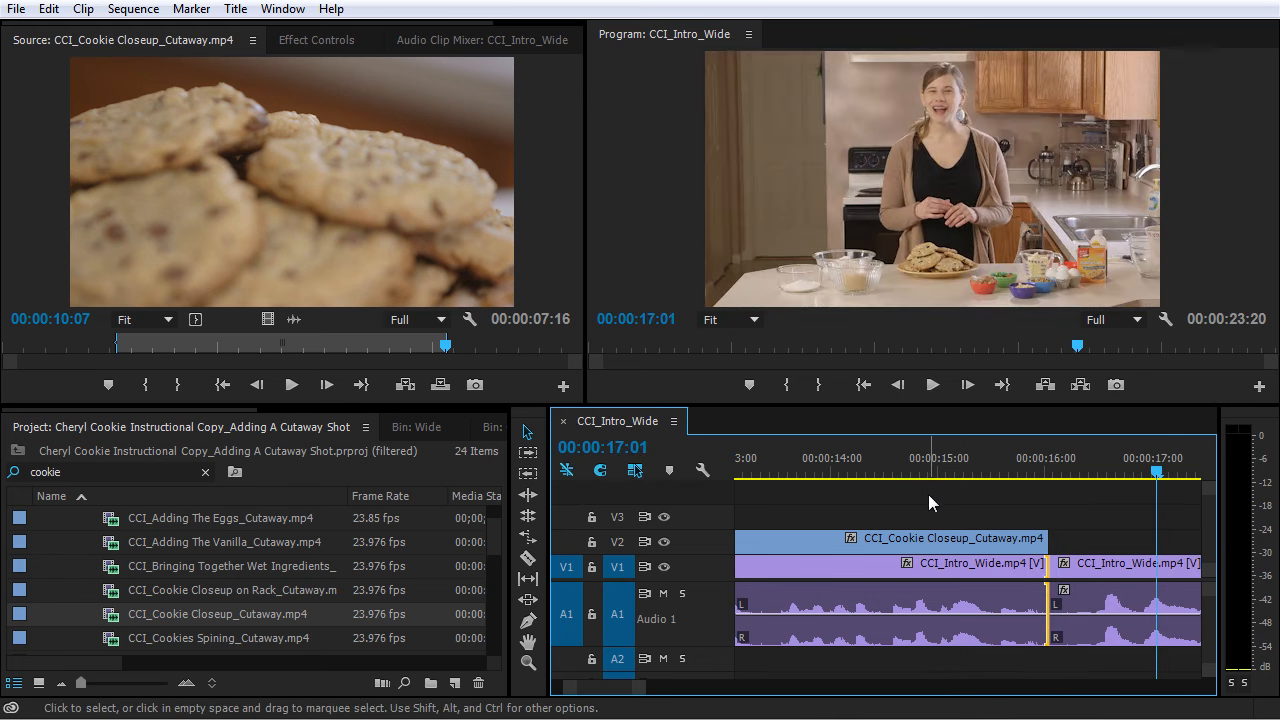
- Select the wide clips beside the trimmed cut, play the transition from 00:00:14:08, and play the sequence's opening
{"action": "left_click", "coordinate": [1083, 569]}
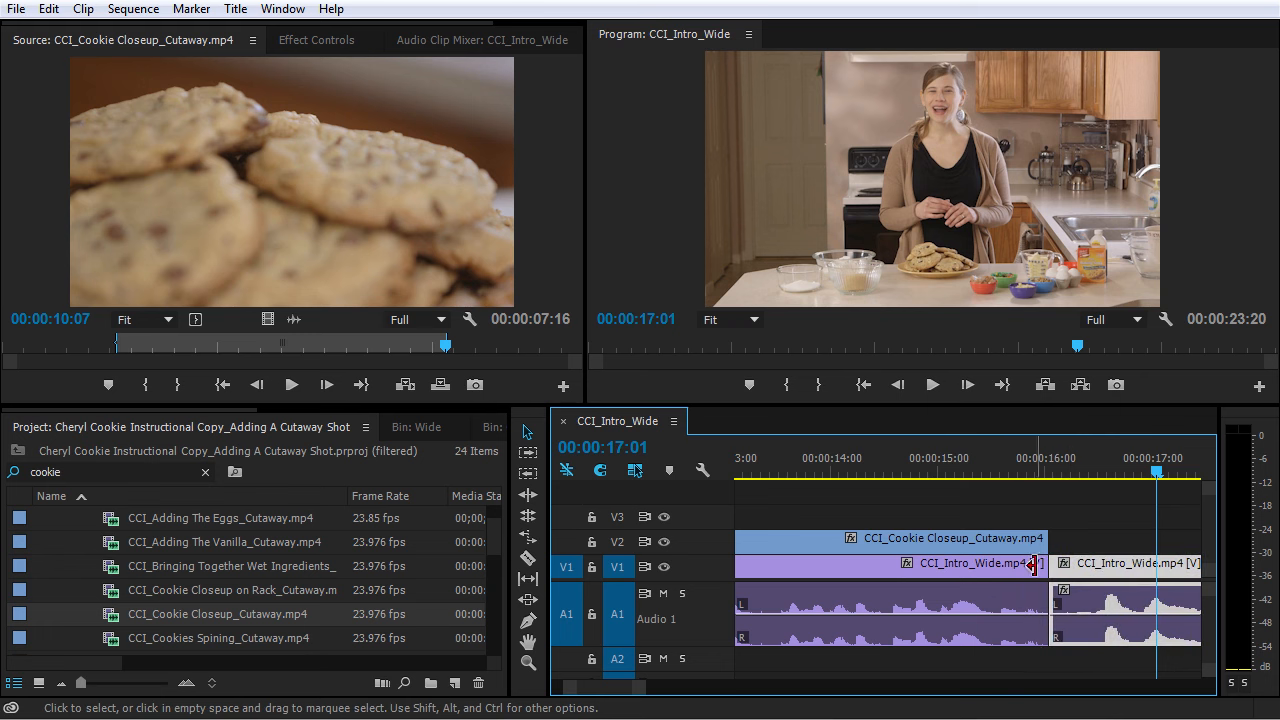
{"action": "left_click", "coordinate": [1101, 570]}
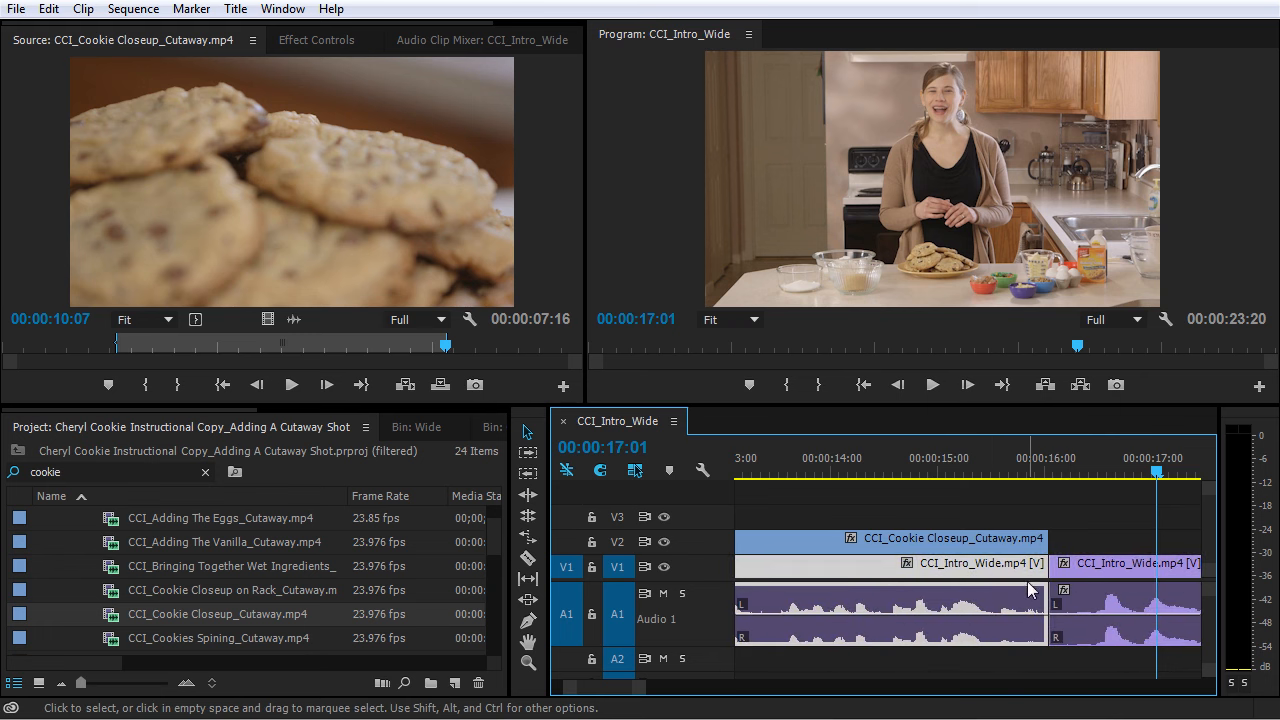
{"action": "left_click_drag", "start_coordinate": [1046, 456], "coordinate": [870, 483]}
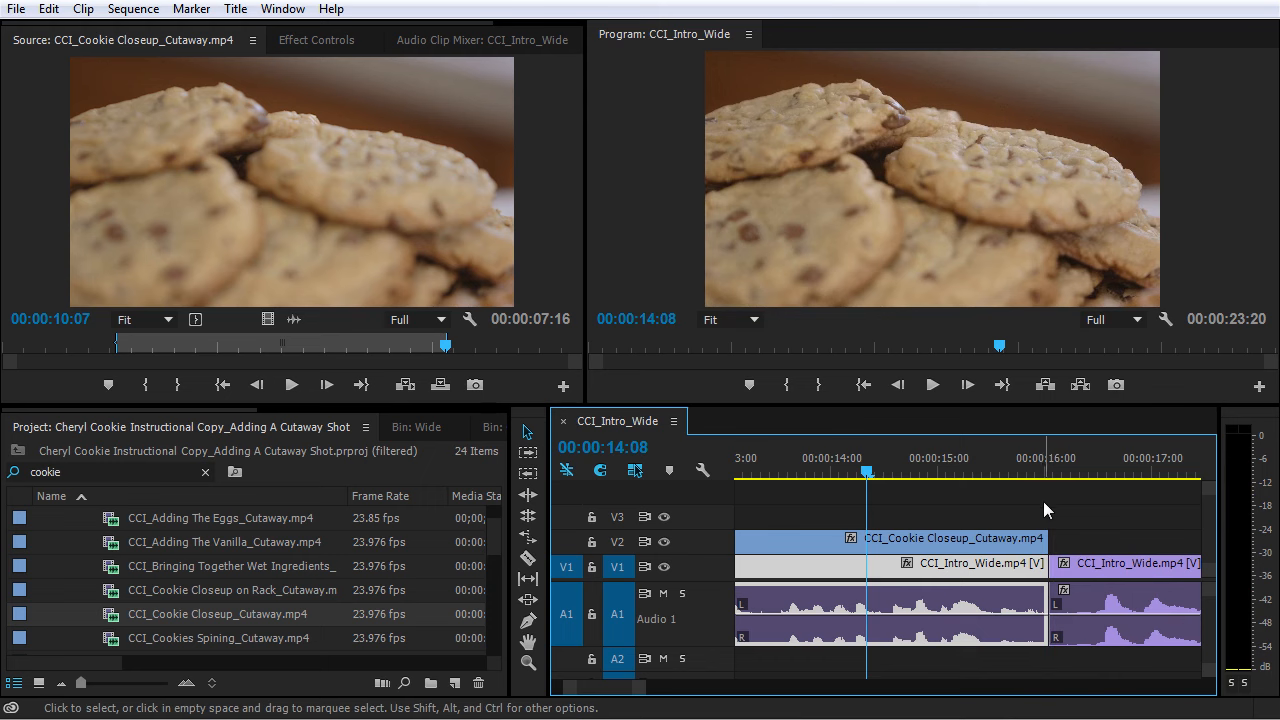
{"action": "key", "text": "space"}
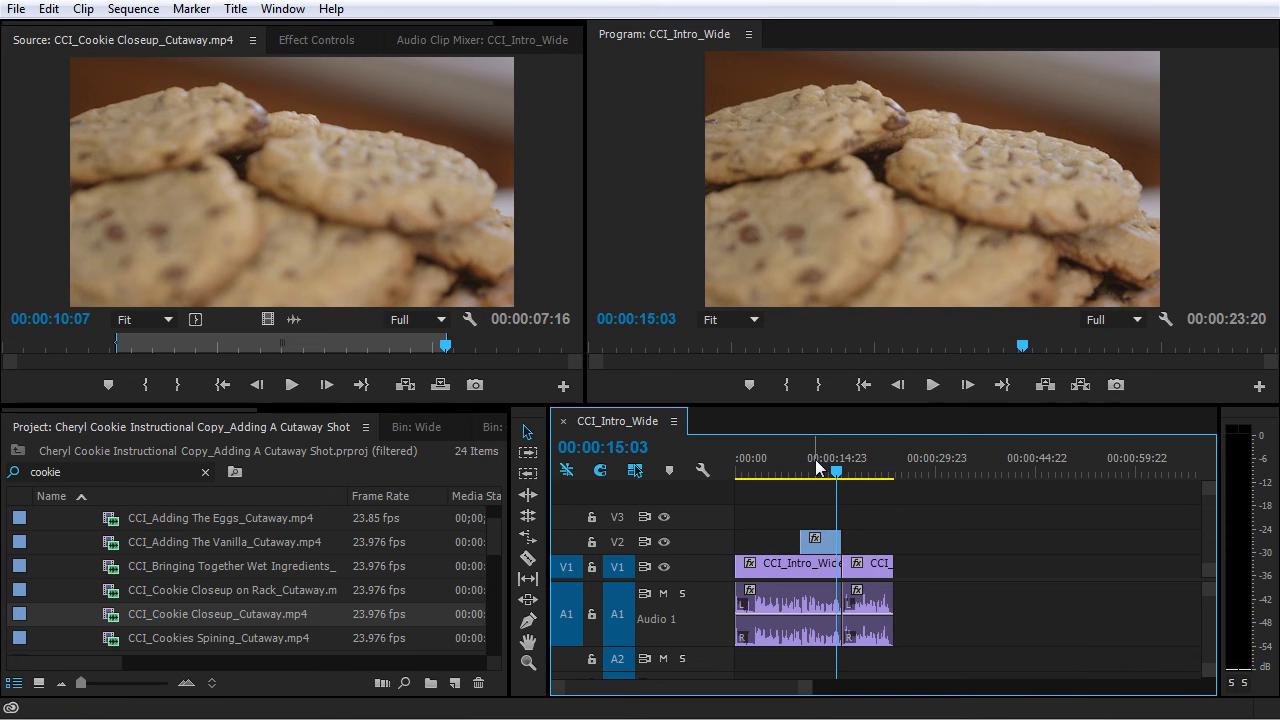
{"action": "key", "text": "Home"}
{"action": "key", "text": "space"}
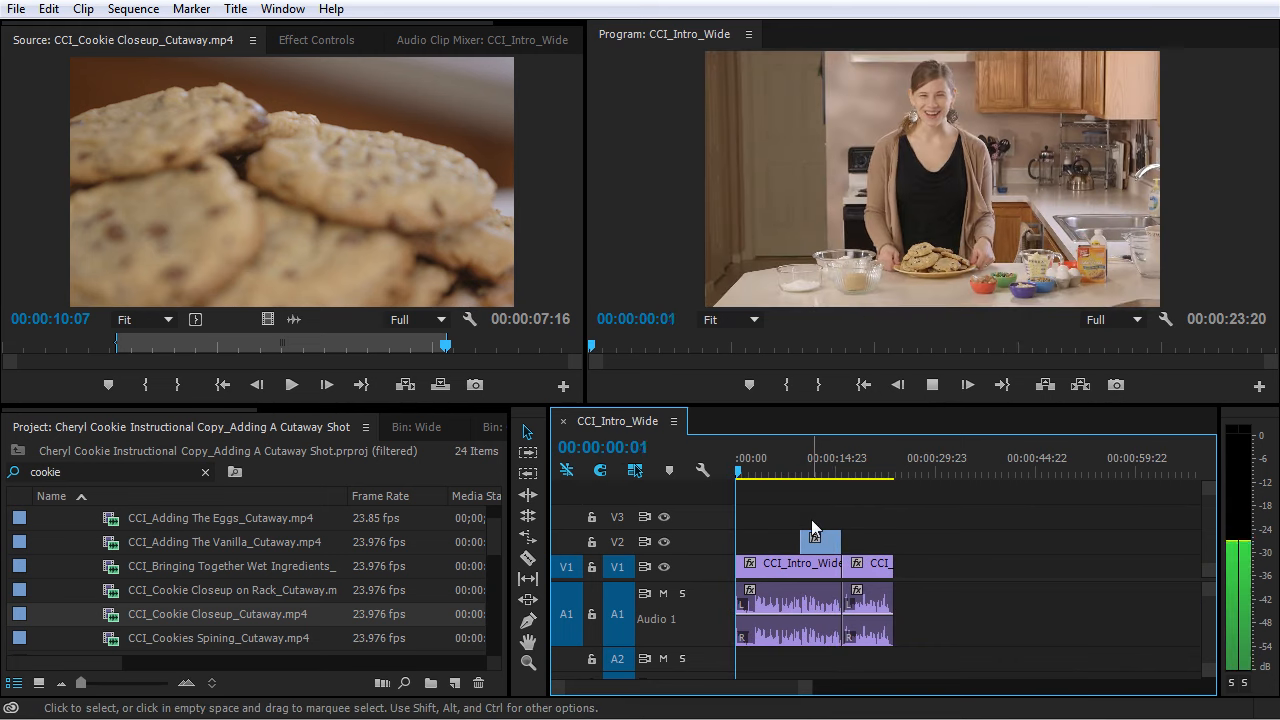
{"action": "key", "text": "space"}
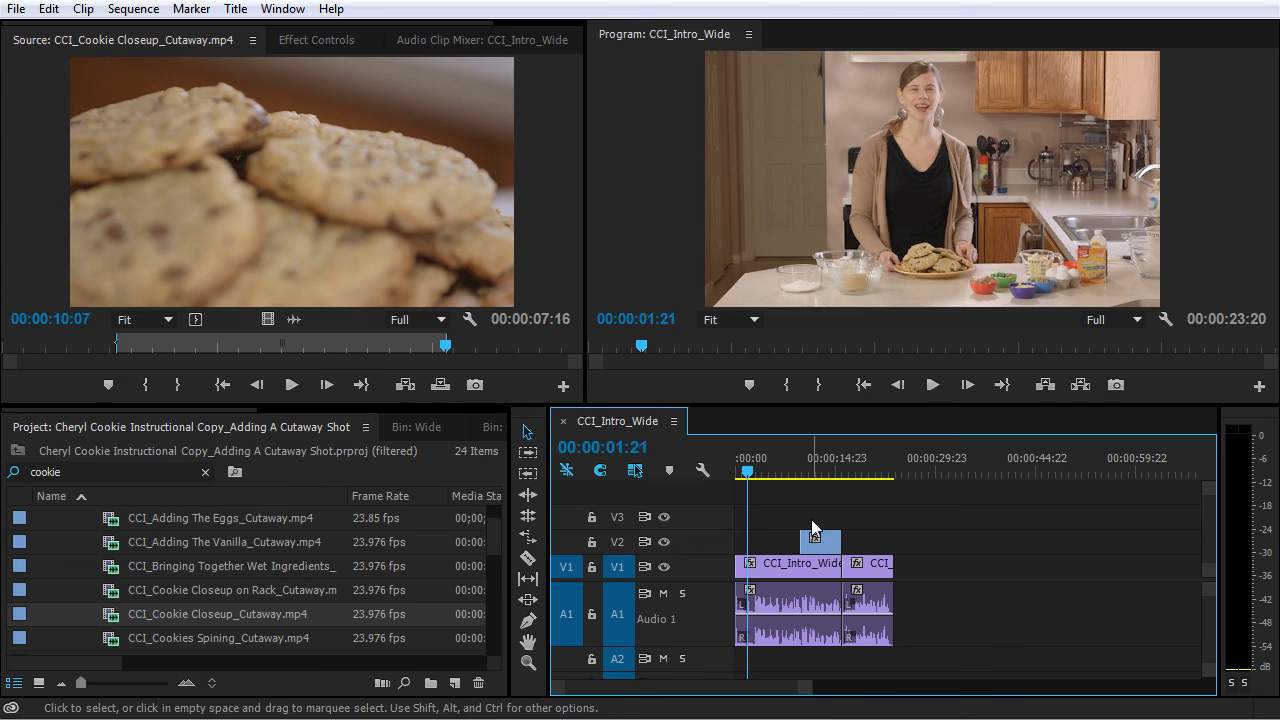
- Ripple-trim about two seconds from the beginning of the first CCI_Intro_Wide clip to tighten the sequence's opening
{"action": "key", "text": "equal"}
{"action": "key", "text": "equal"}
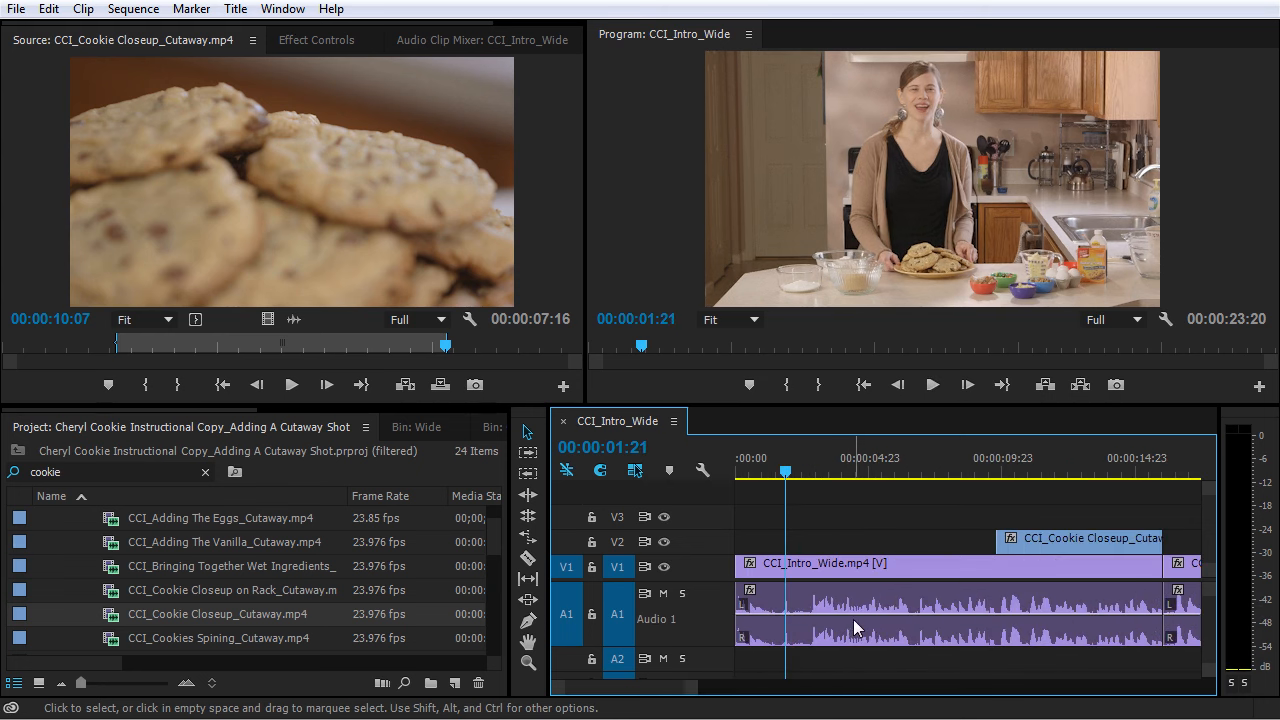
{"action": "left_click", "coordinate": [809, 567]}
{"action": "left_click_drag", "start_coordinate": [747, 566], "coordinate": [858, 592]}
{"action": "left_click", "coordinate": [822, 472]}
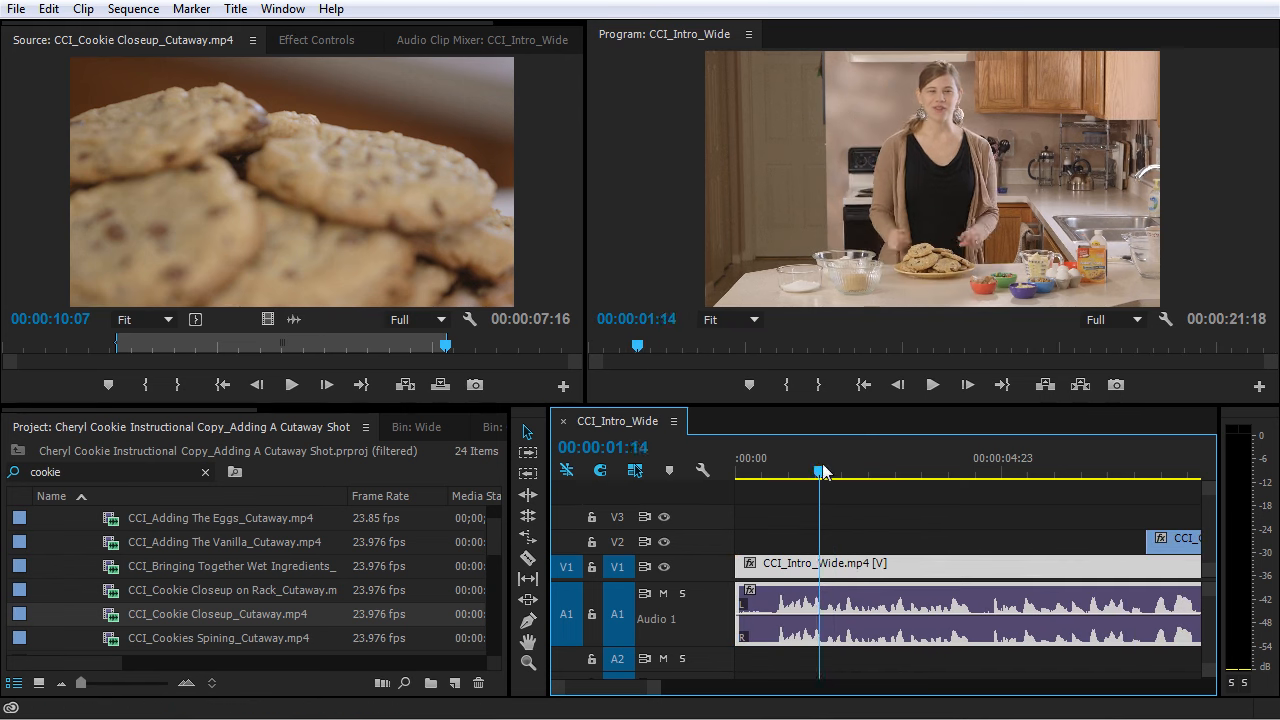
- Play the trimmed opening from 00:00:00:00 and review the whole sequence, including the cutaway
{"action": "left_click_drag", "start_coordinate": [822, 472], "coordinate": [701, 475]}
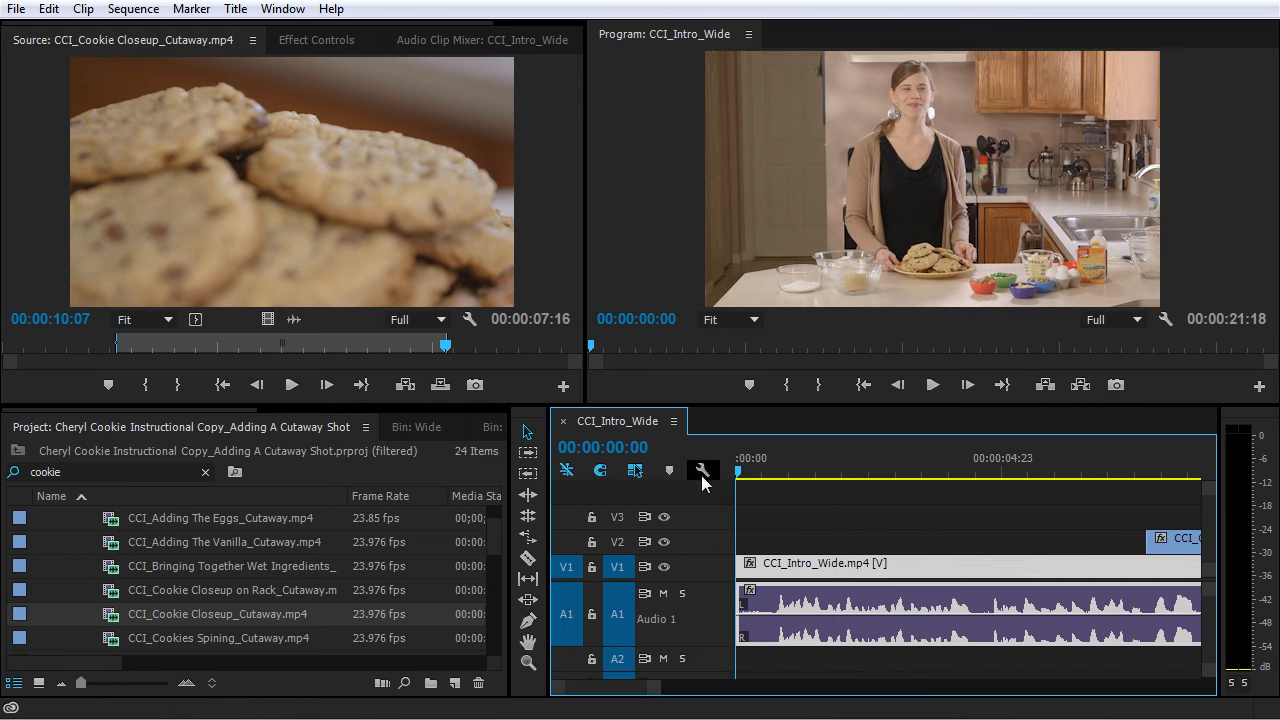
{"action": "left_click", "coordinate": [818, 524]}
{"action": "key", "text": "space"}
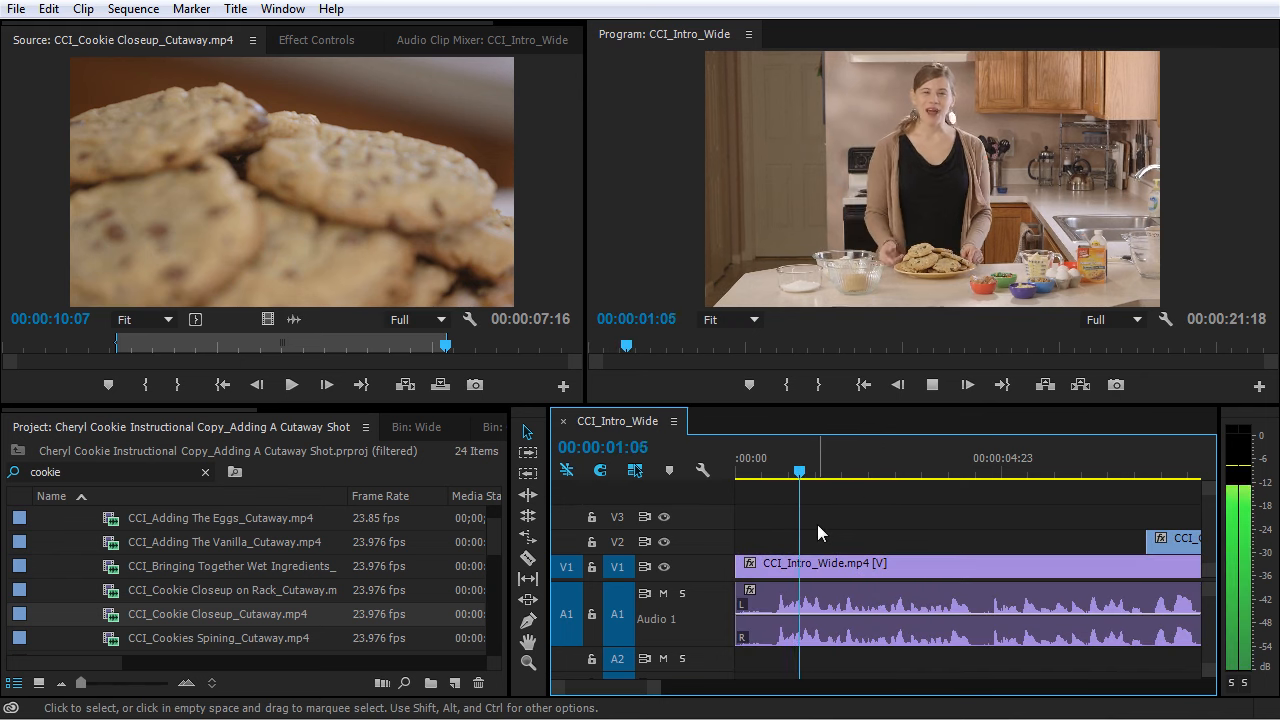
{"action": "key", "text": "space"}
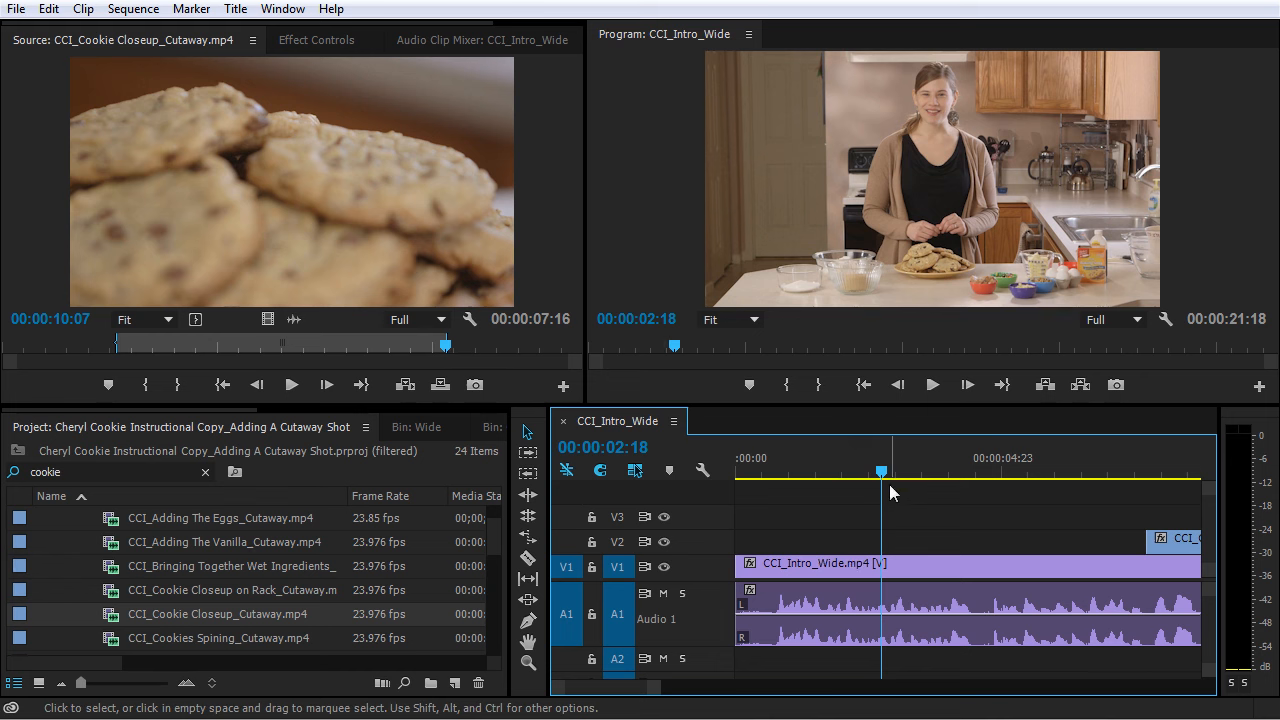
{"action": "key", "text": "Home"}
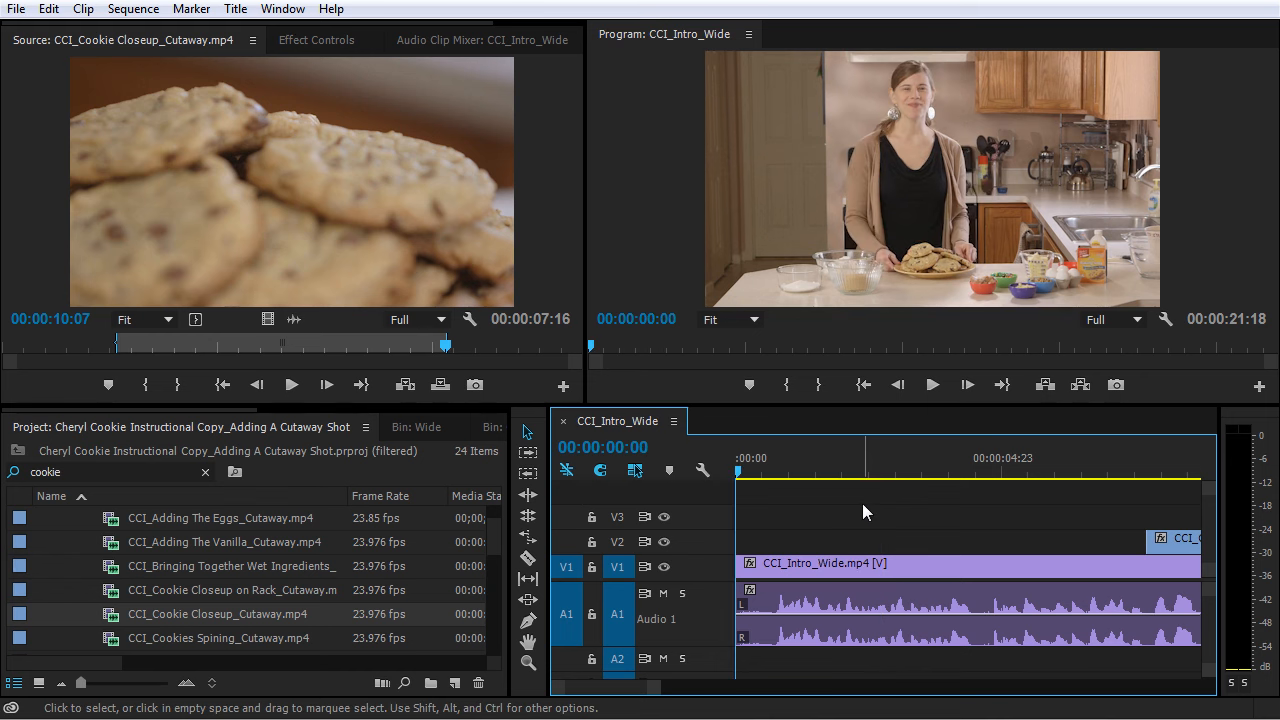
{"action": "key", "text": "space"}
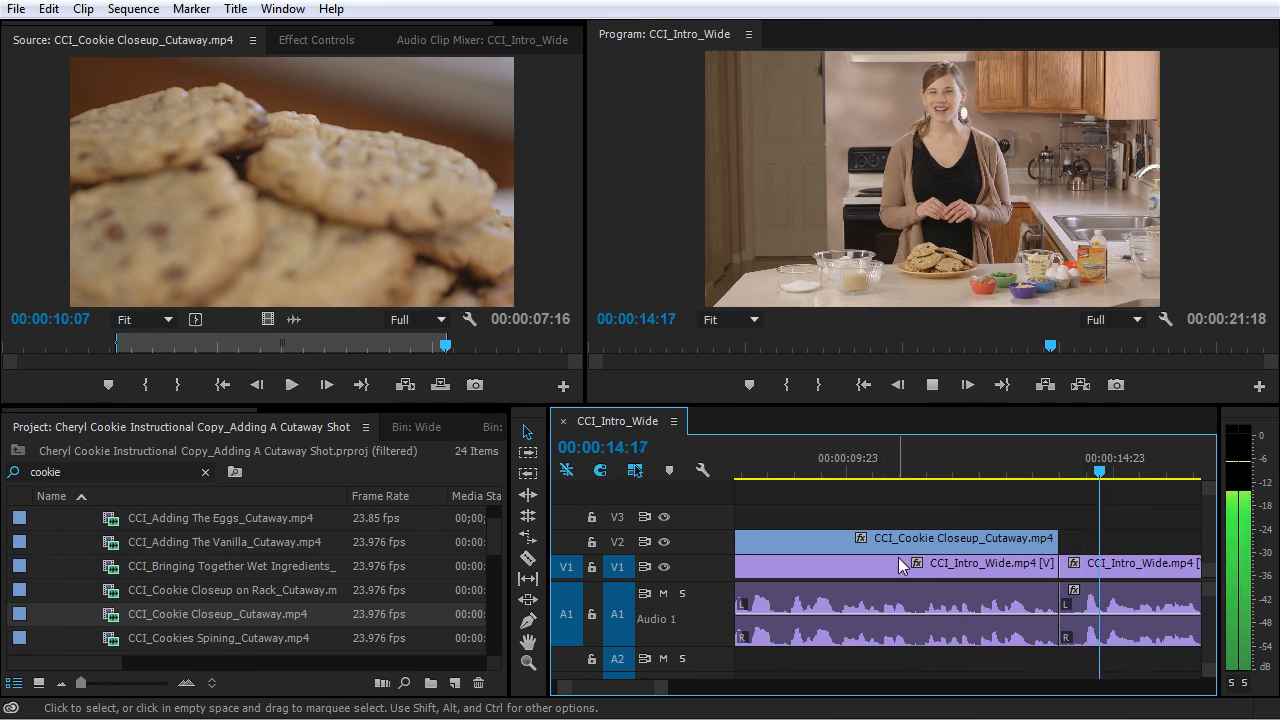
{"action": "key", "text": "minus"}
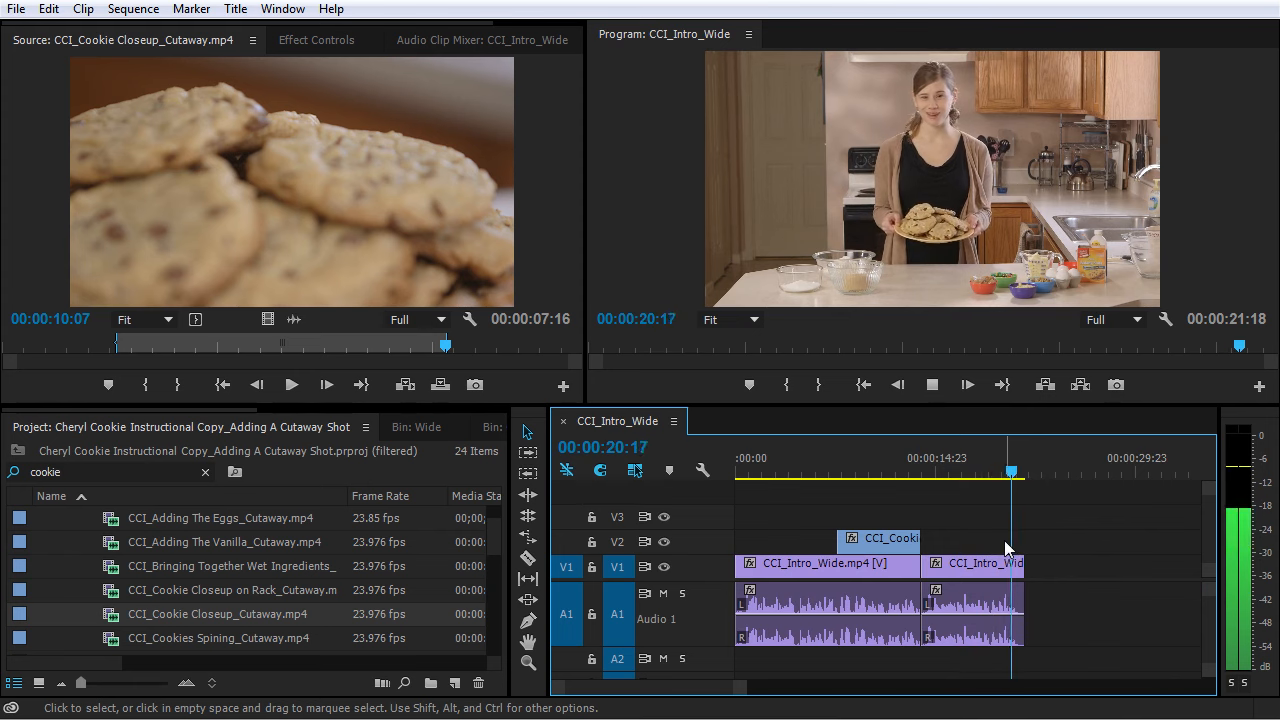
- Move the playhead to 00:00:13:14 near the cutaway's end and try to trim the clip's tail back toward it
{"action": "left_click", "coordinate": [837, 472]}
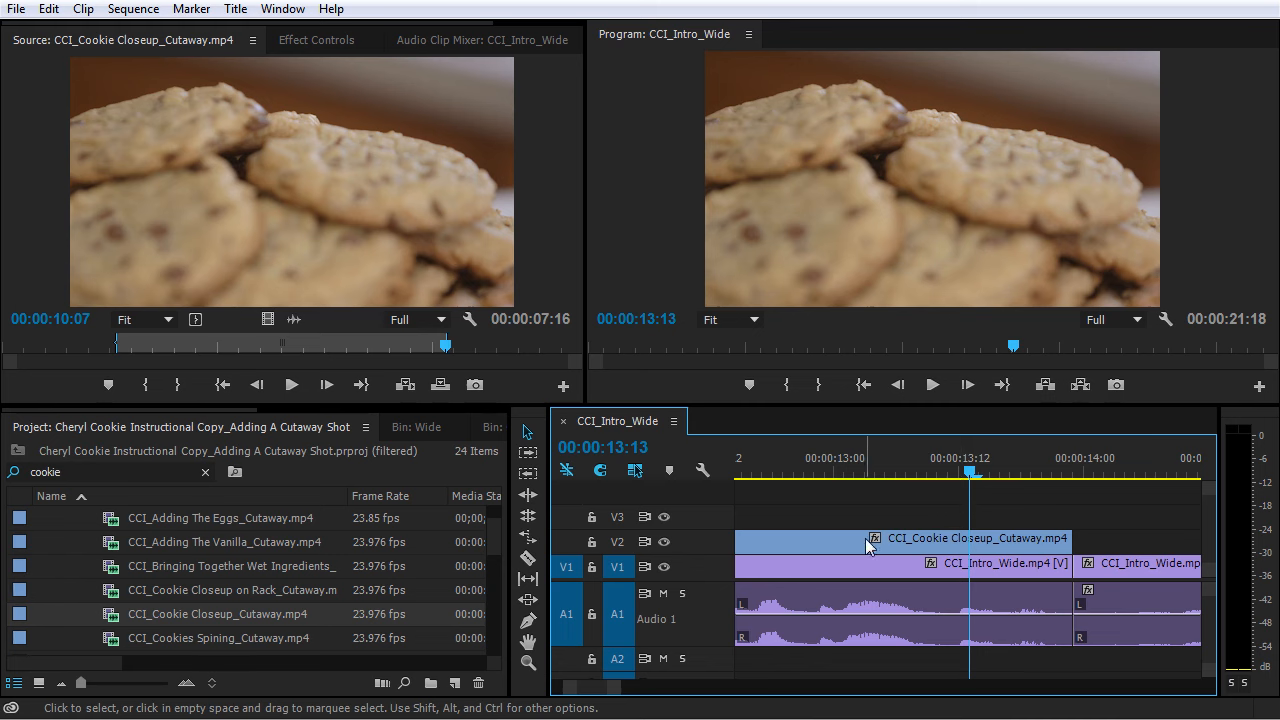
{"action": "left_click_drag", "start_coordinate": [918, 466], "coordinate": [980, 486]}
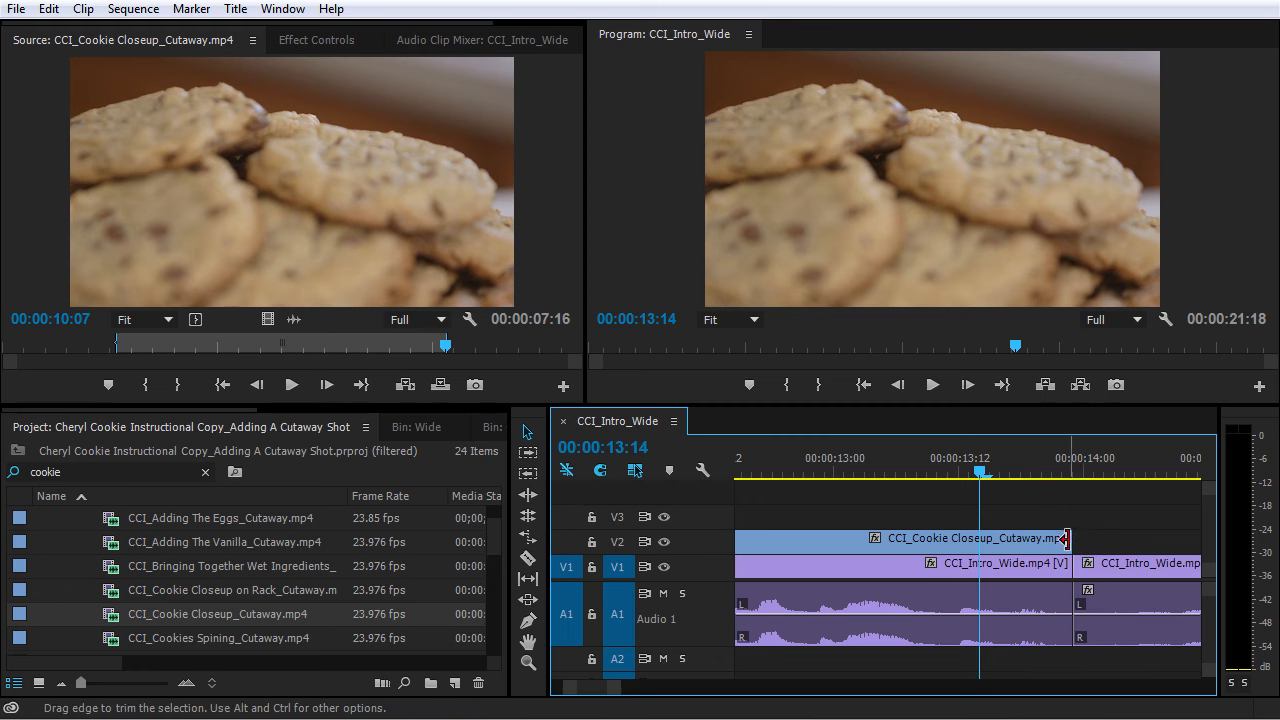
{"action": "left_click_drag", "start_coordinate": [1072, 540], "coordinate": [1023, 545]}
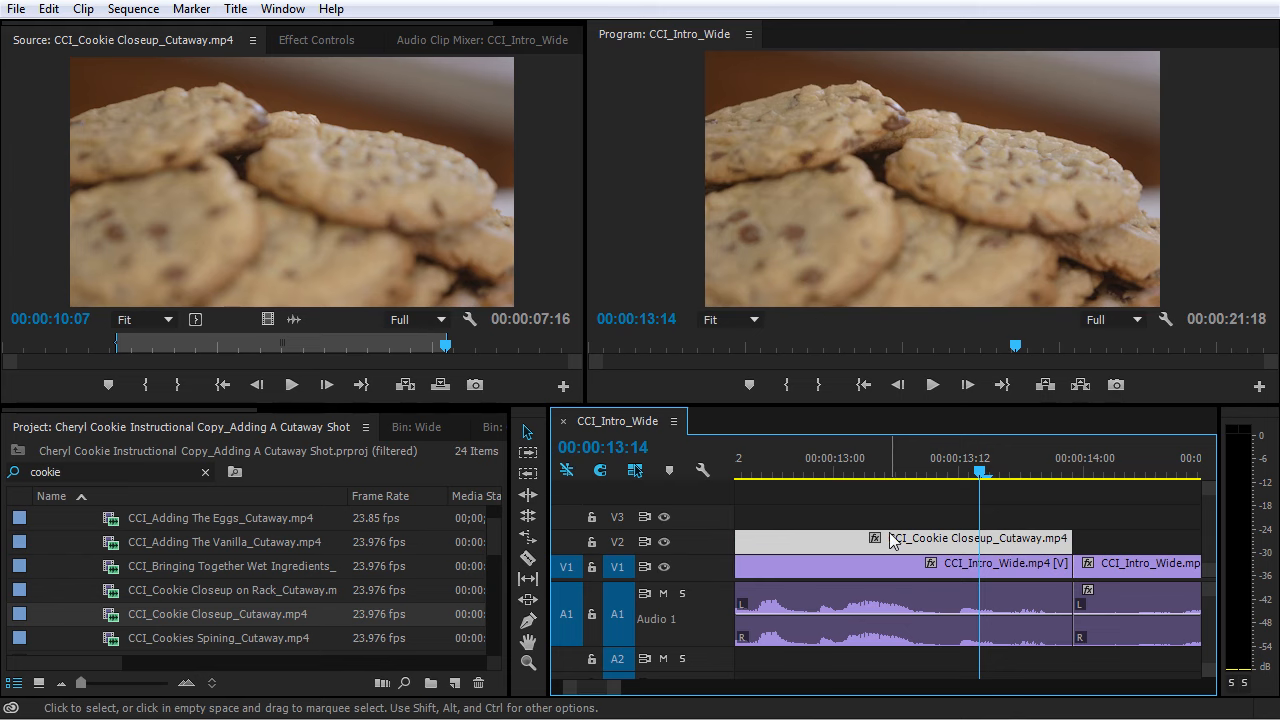
- Jump between edit points with track V2 targeted and untargeted to compare the stops, and return to the sequence start
{"action": "mouse_move", "coordinate": [893, 540]}
{"action": "left_click", "coordinate": [618, 542]}
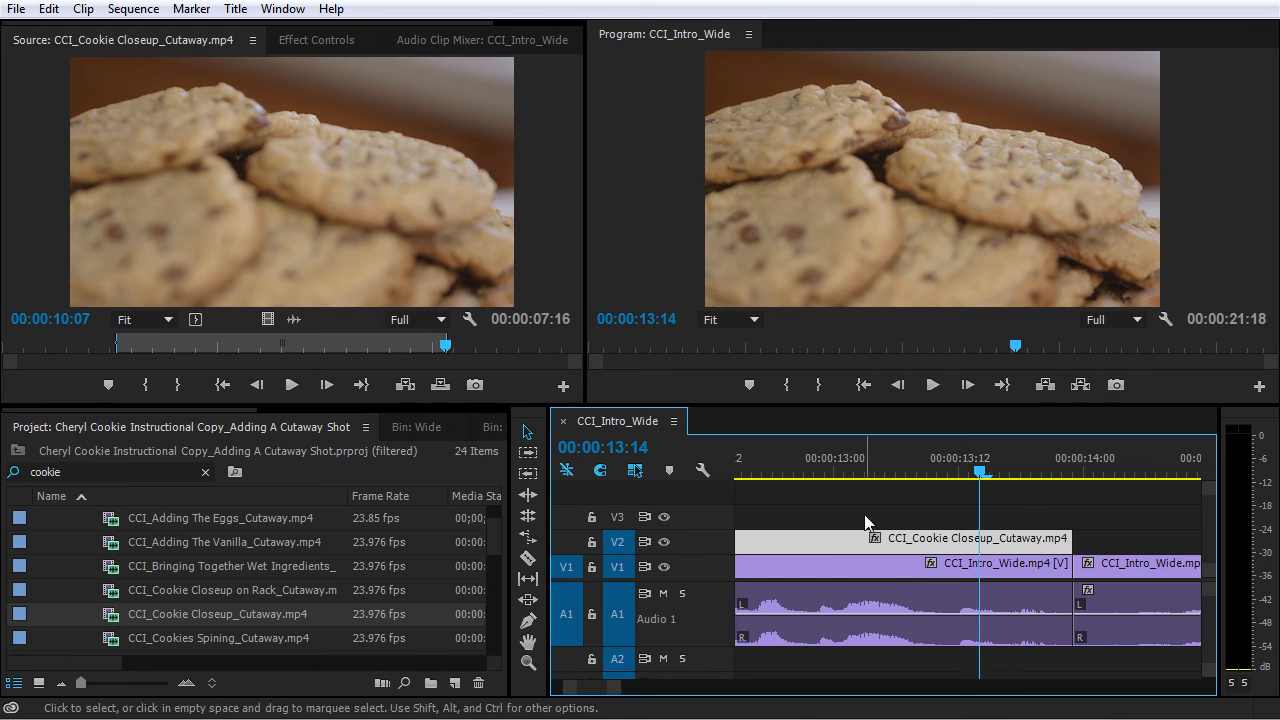
{"action": "key", "text": "Up"}
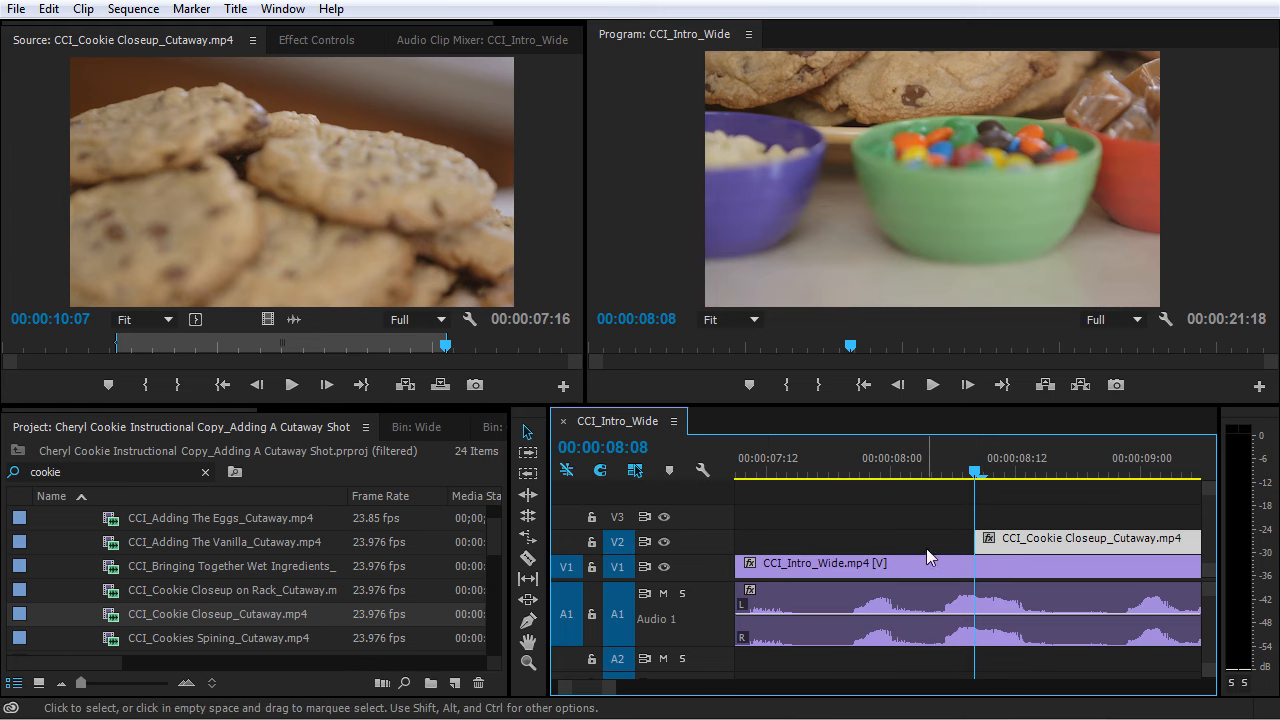
{"action": "key", "text": "Home"}
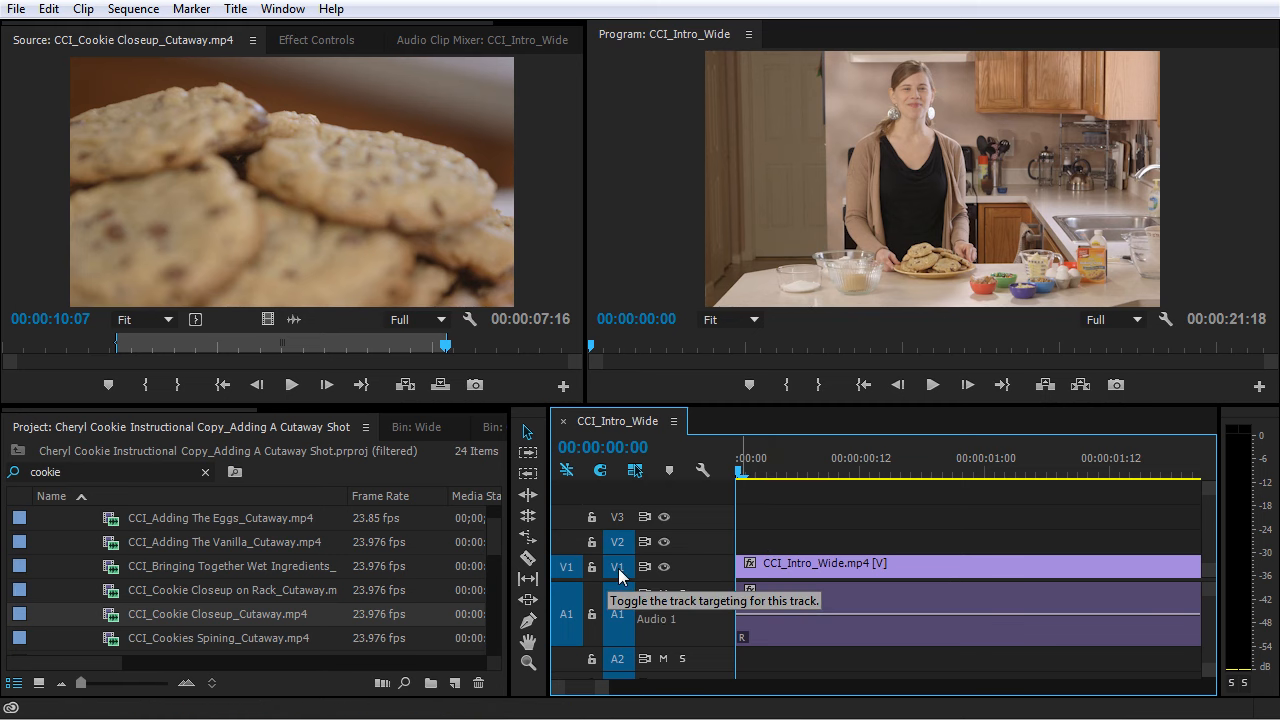
{"action": "key", "text": "Down"}
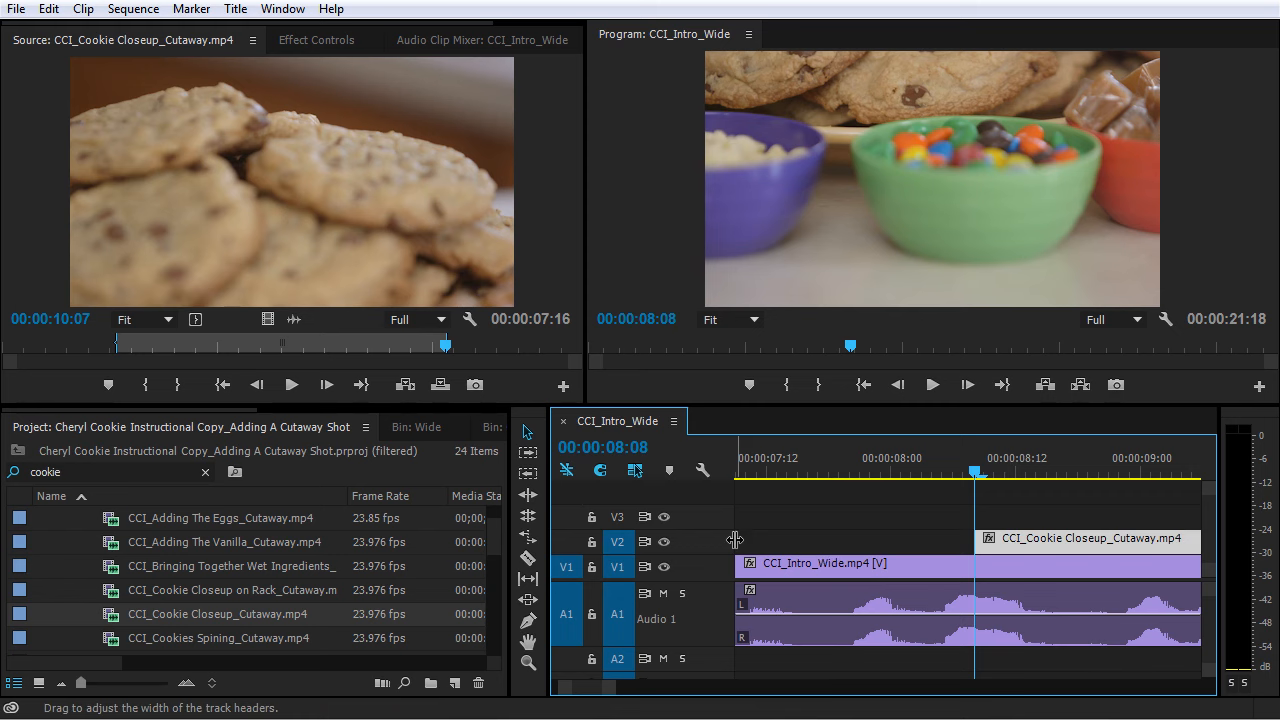
{"action": "key", "text": "Down"}
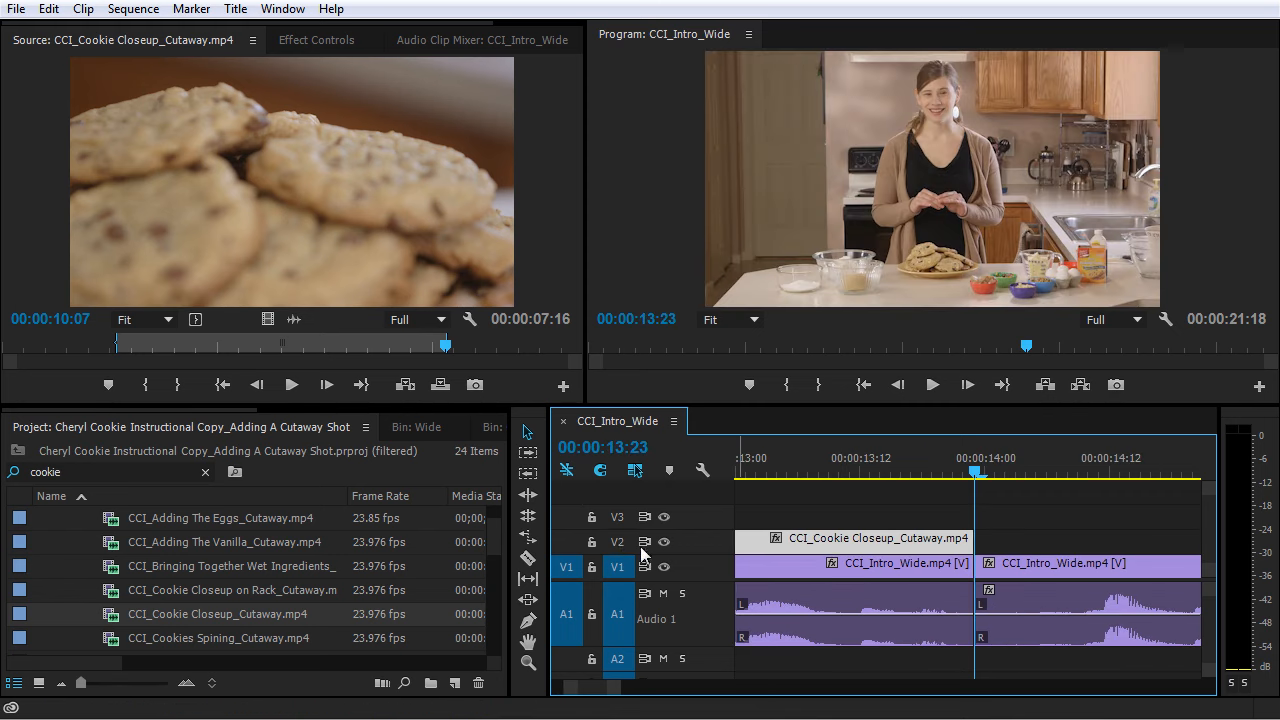
{"action": "key", "text": "Home"}
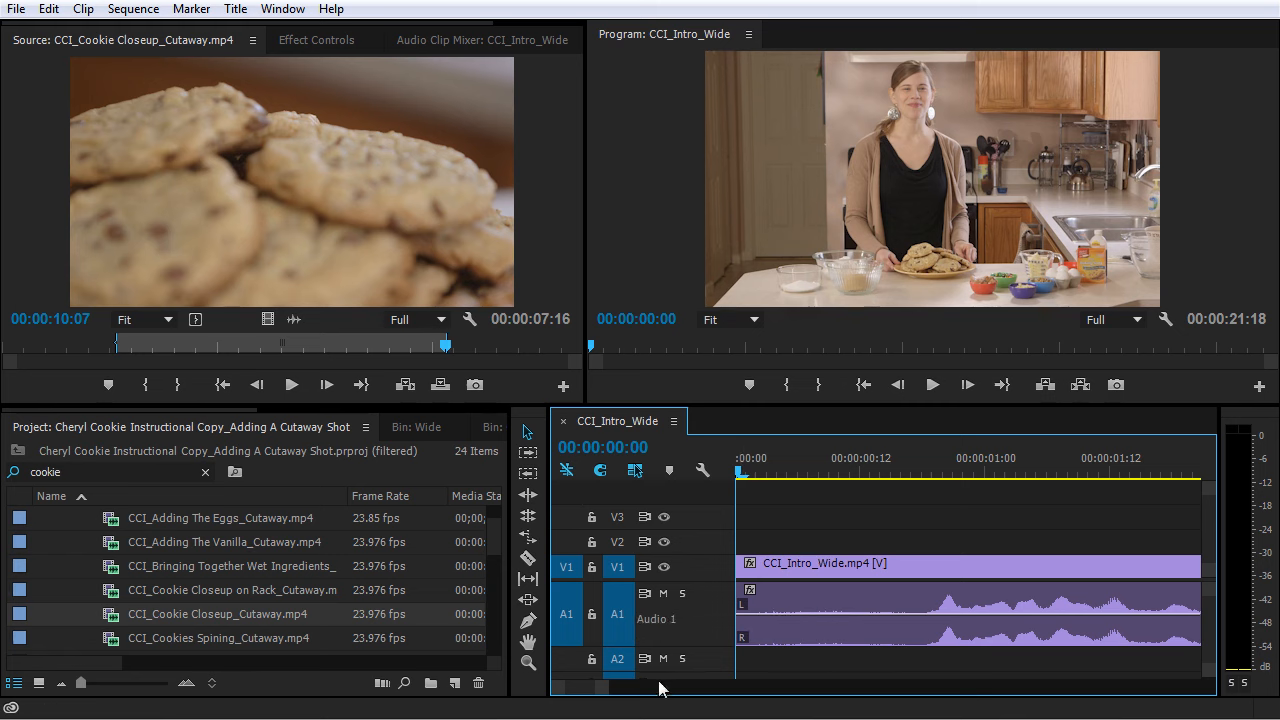
- Target track V2, go to the cutaway's start, and extend the clip's beginning back to 00:00:07:17
{"action": "left_click", "coordinate": [622, 543]}
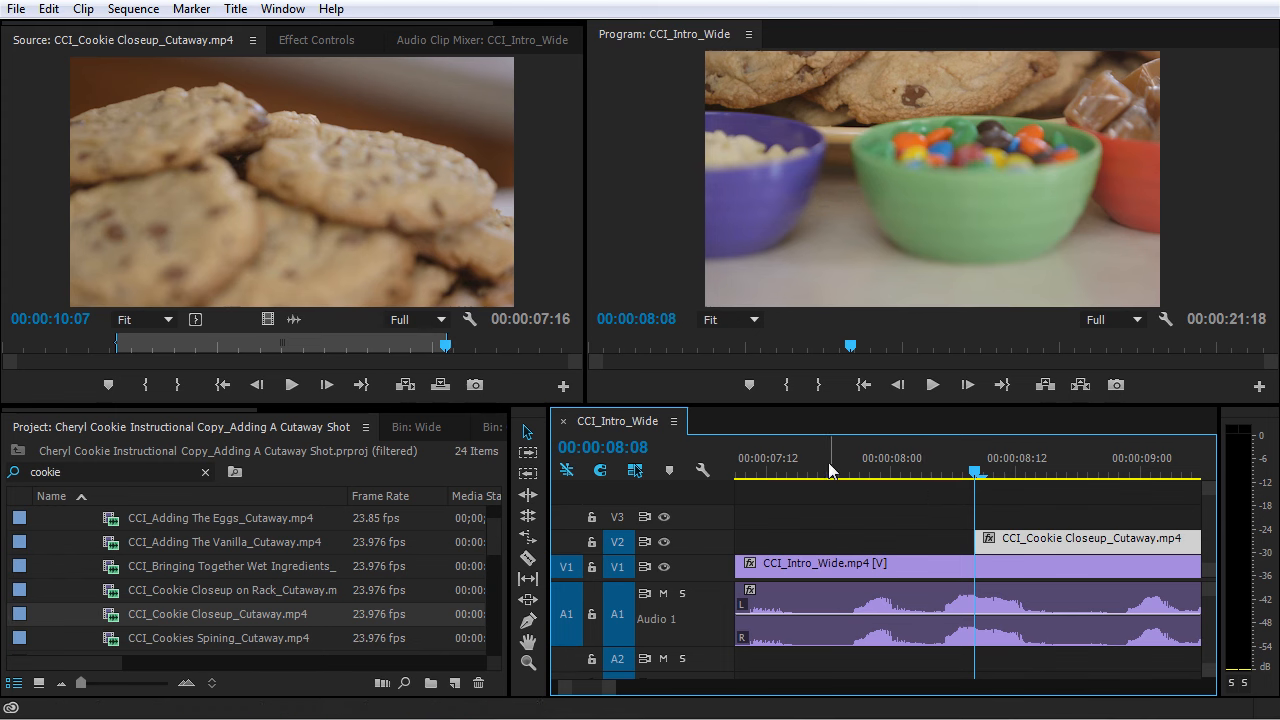
{"action": "left_click_drag", "start_coordinate": [788, 462], "coordinate": [818, 462]}
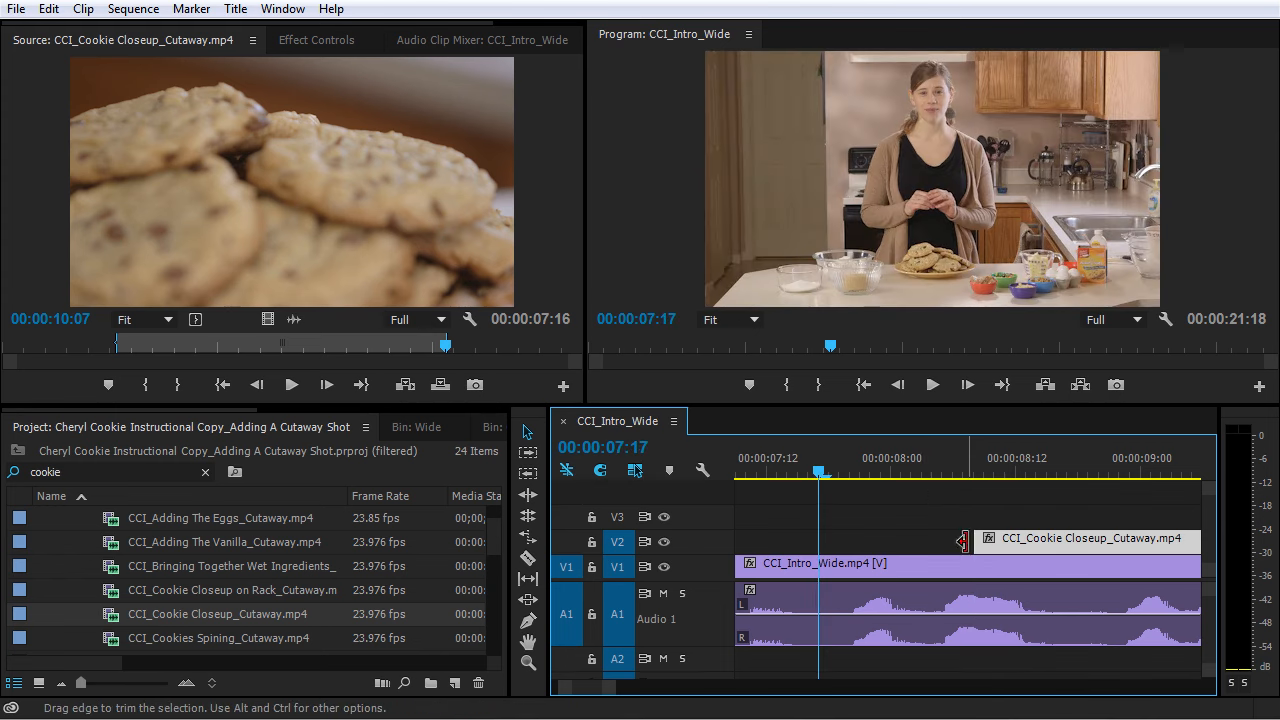
{"action": "left_click_drag", "start_coordinate": [977, 540], "coordinate": [826, 550]}
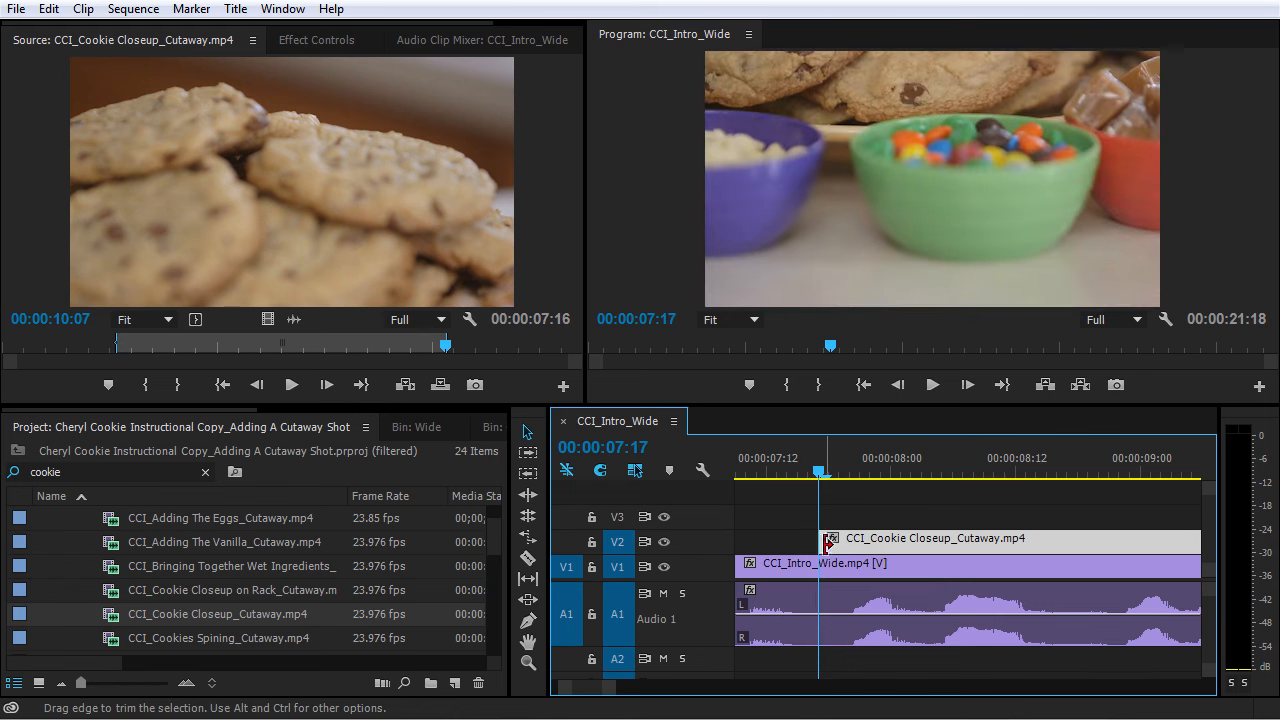
- Play the sequence from just before the cutaway's extended beginning through most of the clip to review the new timing
{"action": "left_click_drag", "start_coordinate": [820, 472], "coordinate": [756, 473]}
{"action": "key", "text": "space"}
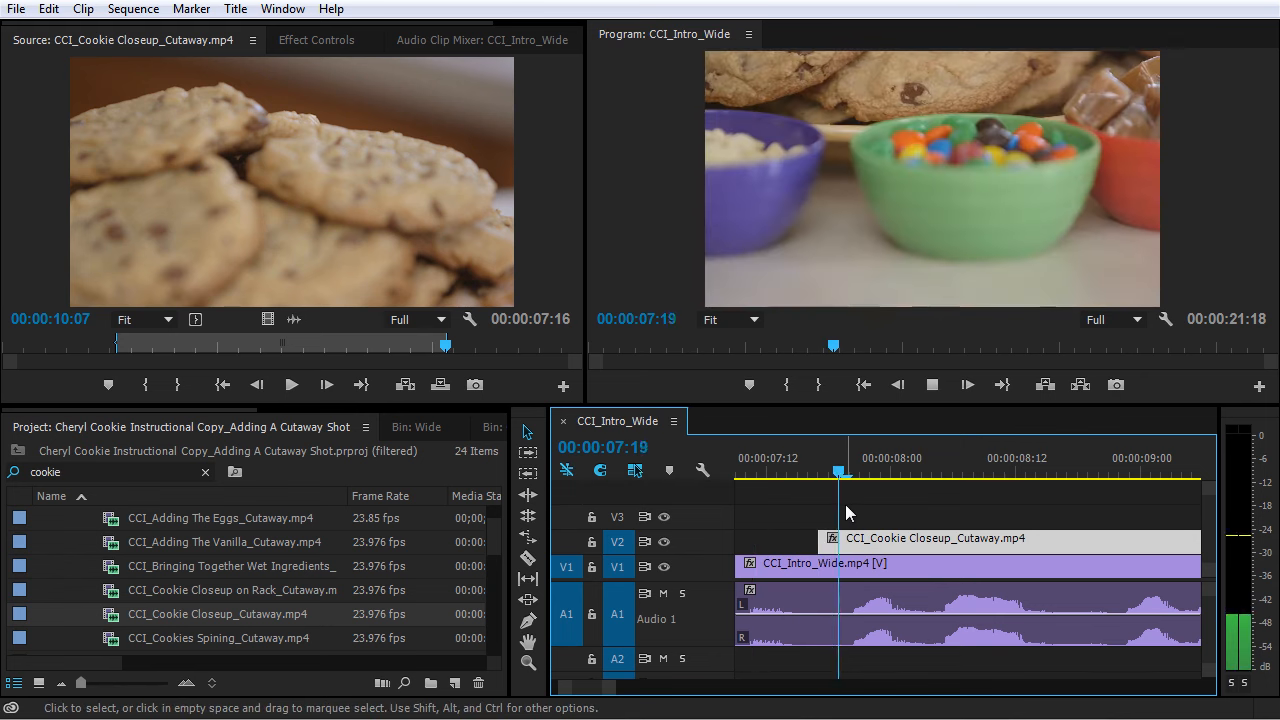
{"action": "key", "text": "minus"}
{"action": "key", "text": "minus"}
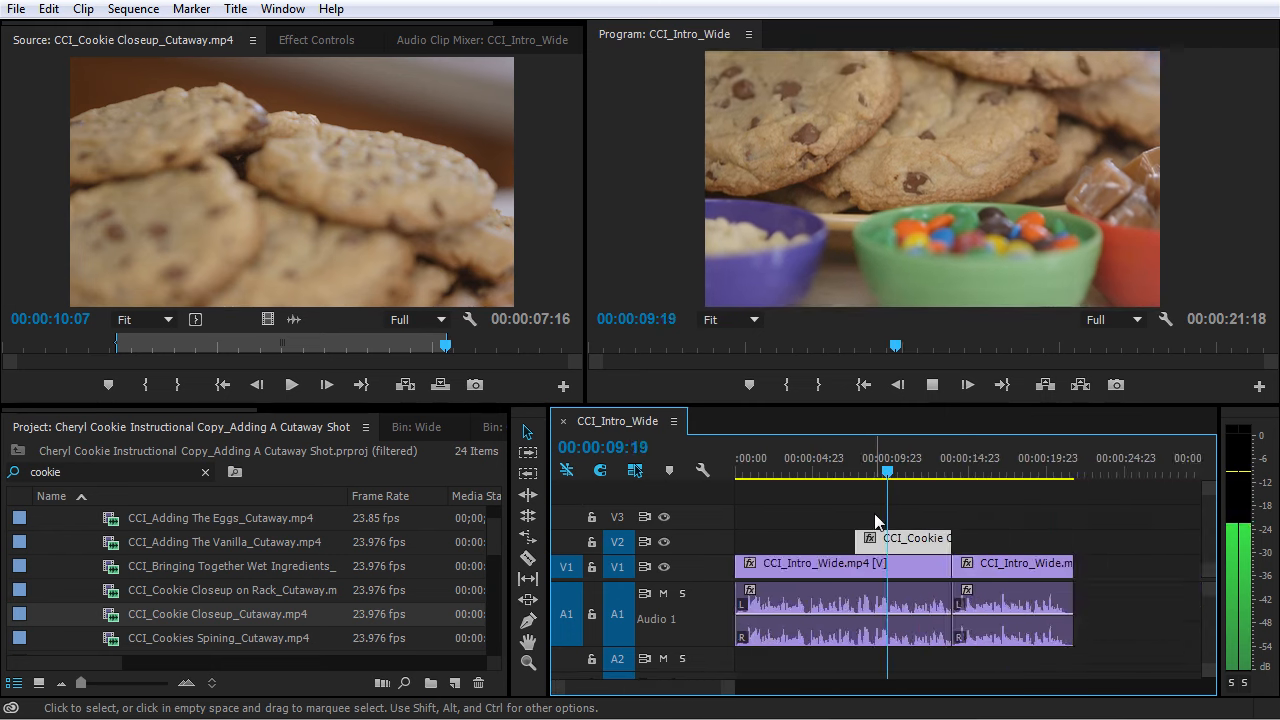
{"action": "key", "text": "equal"}
{"action": "key", "text": "equal"}
{"action": "key", "text": "minus"}
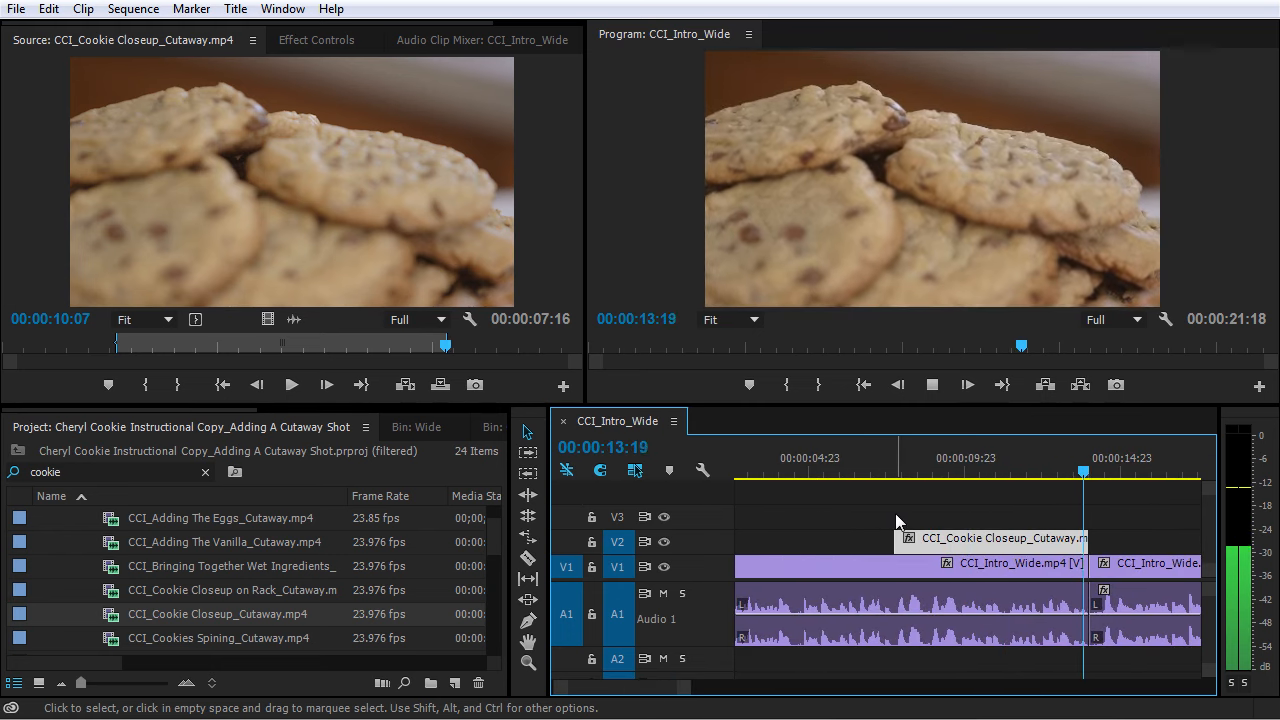
{"action": "key", "text": "space"}
- Return the playhead to 00:00:07:19 near the cutaway's start and trim the clip's beginning forward to about 00:00:08:02
{"action": "left_click", "coordinate": [898, 470]}
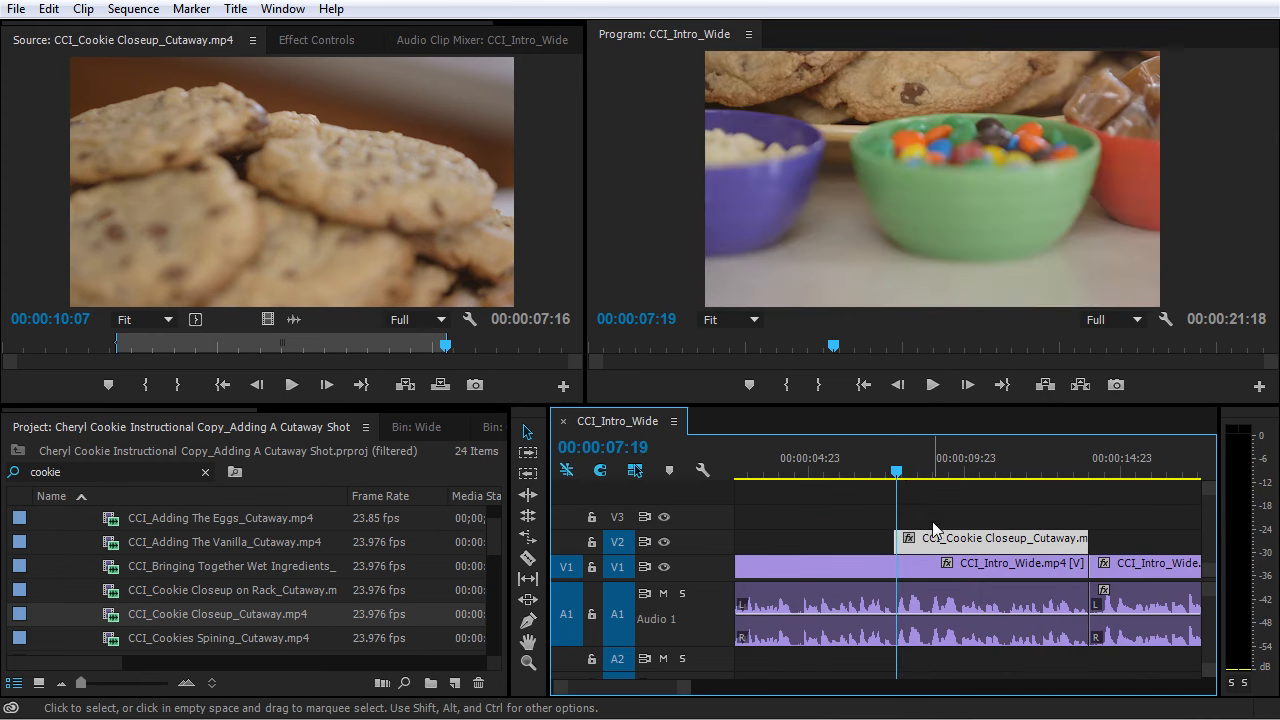
{"action": "key", "text": "equal"}
{"action": "key", "text": "equal"}
{"action": "key", "text": "equal"}
{"action": "key", "text": "equal"}
{"action": "key", "text": "minus"}
{"action": "left_click_drag", "start_coordinate": [953, 541], "coordinate": [1053, 546]}
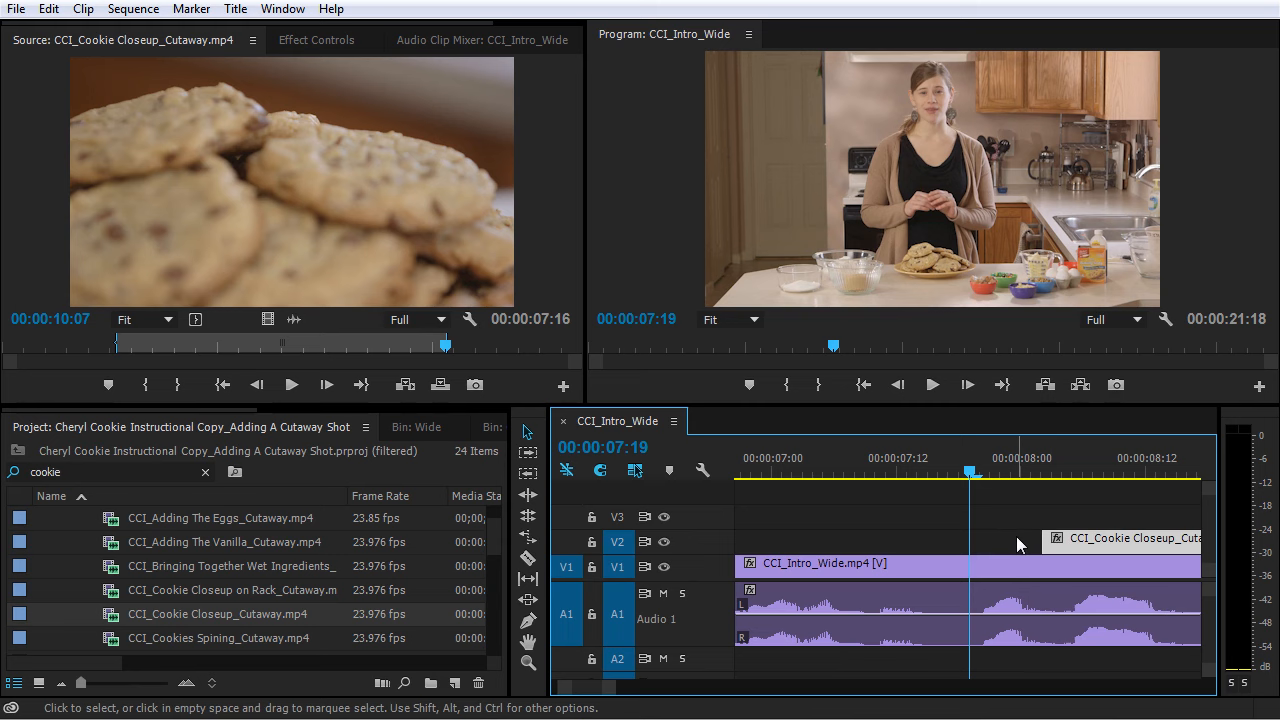
- Rate-stretch the cutaway's beginning back to 00:00:07:17, slowing the clip to 94%, and put the playhead on its new start
{"action": "key", "text": "r"}
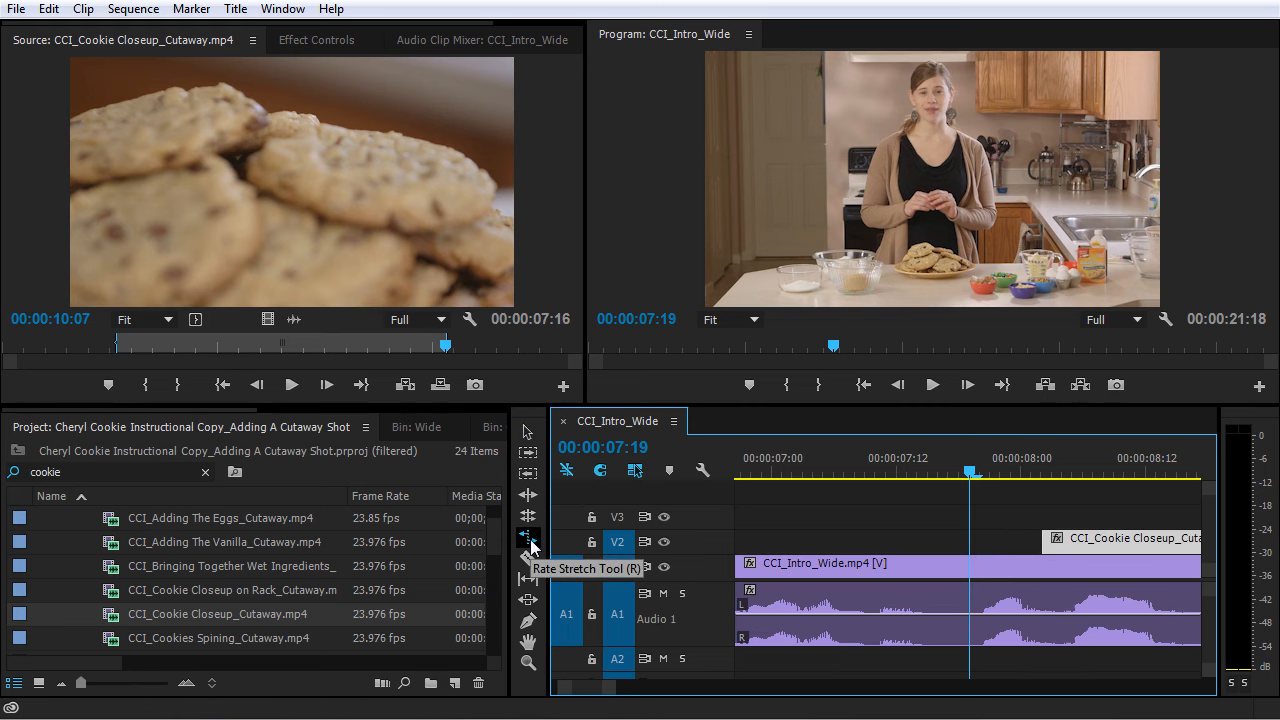
{"action": "left_click_drag", "start_coordinate": [1043, 538], "coordinate": [952, 541]}
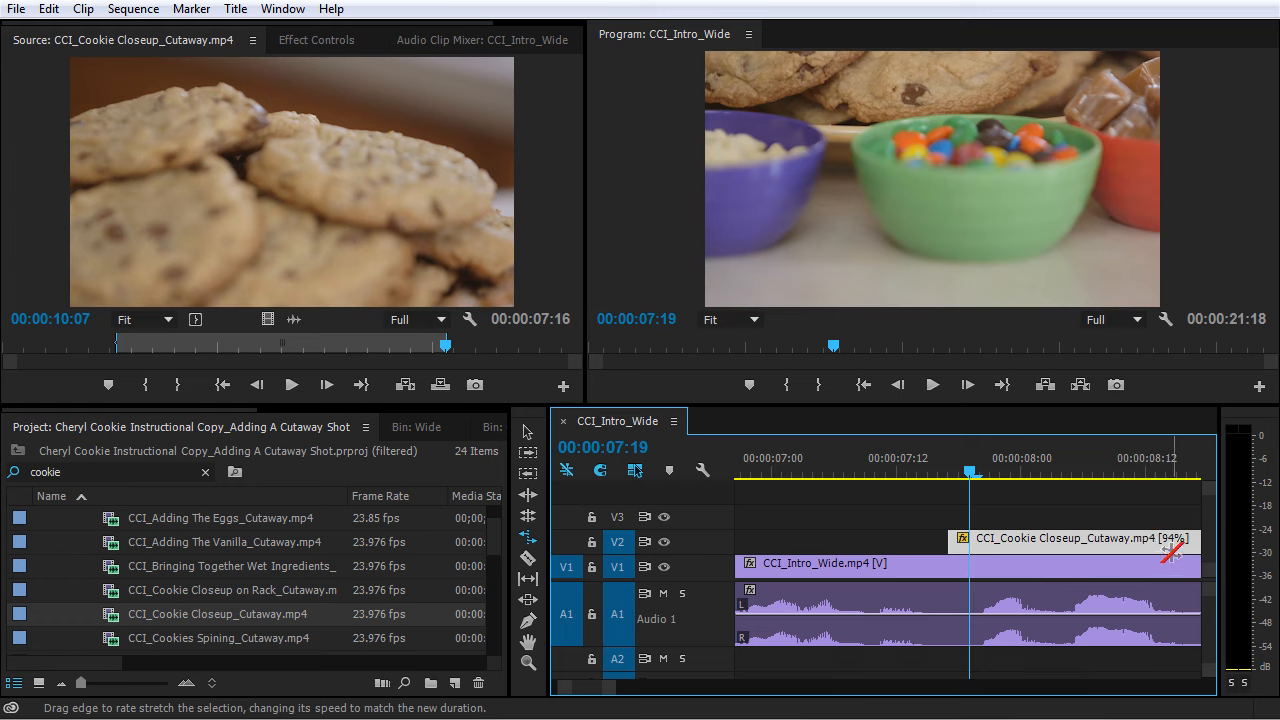
{"action": "left_click", "coordinate": [1010, 500]}
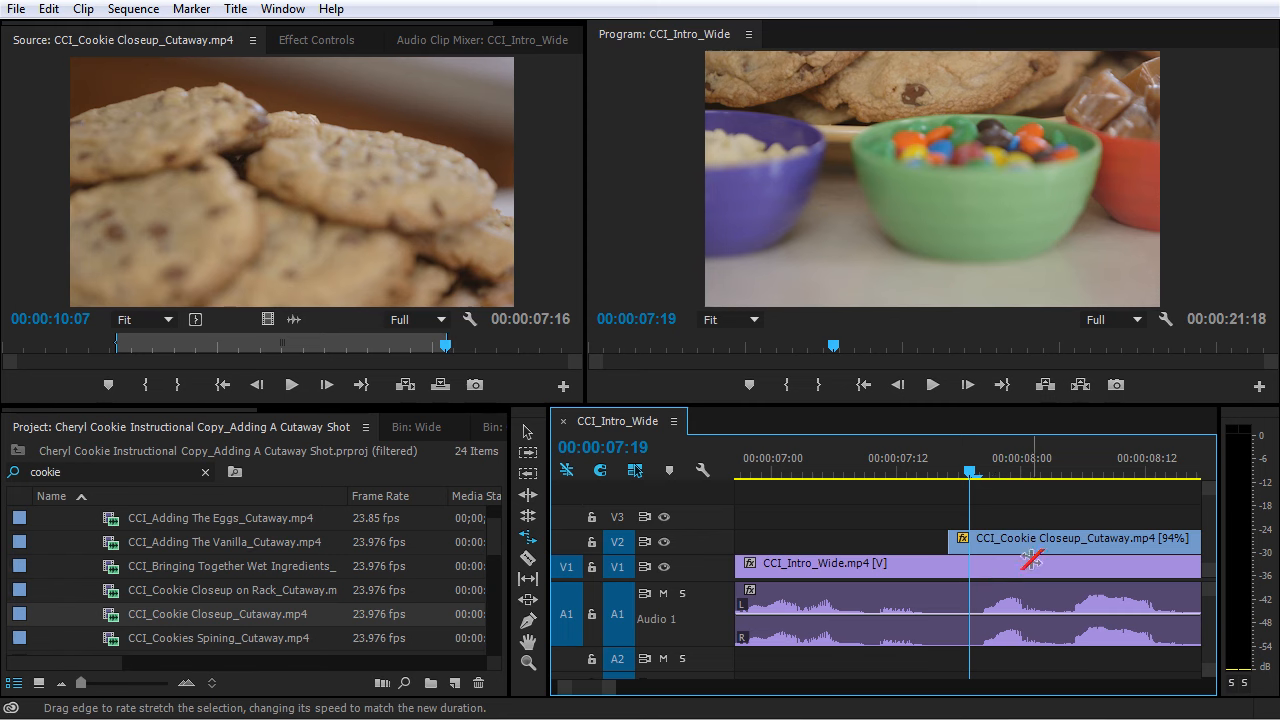
{"action": "key", "text": "Left"}
{"action": "key", "text": "Left"}
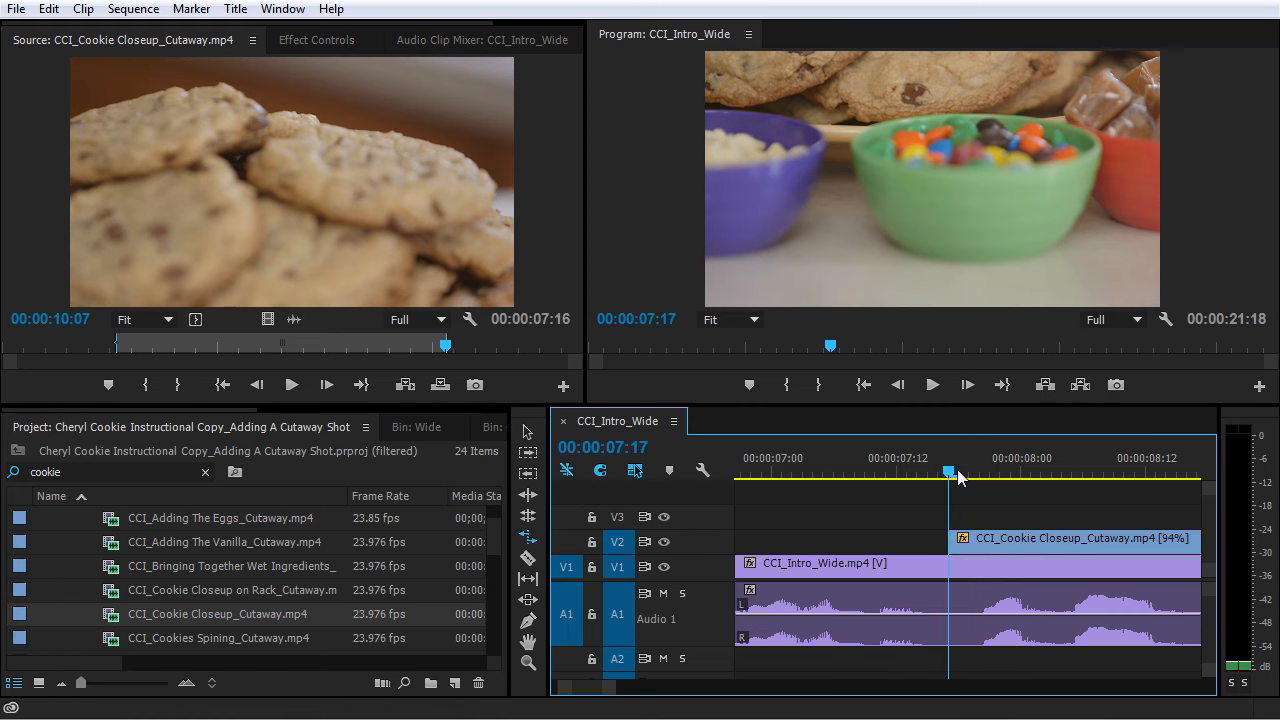
- Play the sequence from 00:00:06:20 past the cut between the wide clips to review the slowed cutaway, and return to the Selection tool
{"action": "left_click_drag", "start_coordinate": [957, 477], "coordinate": [741, 477]}
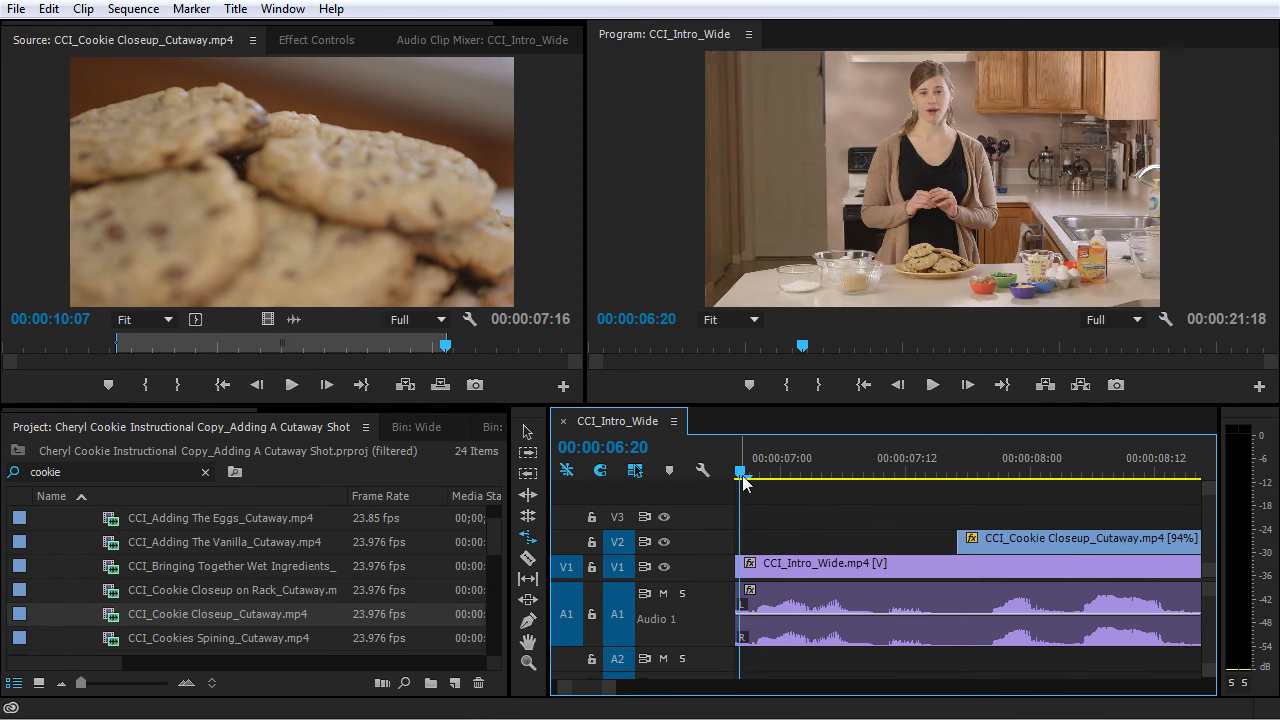
{"action": "key", "text": "space"}
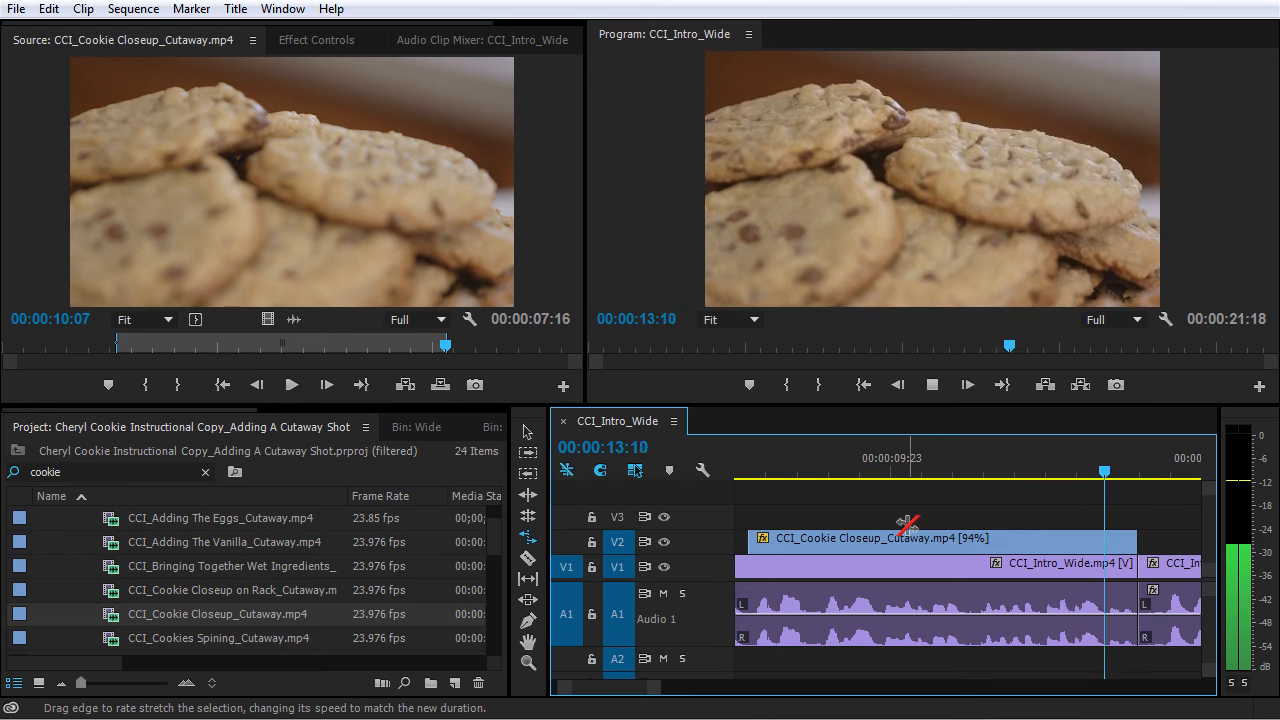
{"action": "key", "text": "minus"}
{"action": "key", "text": "space"}
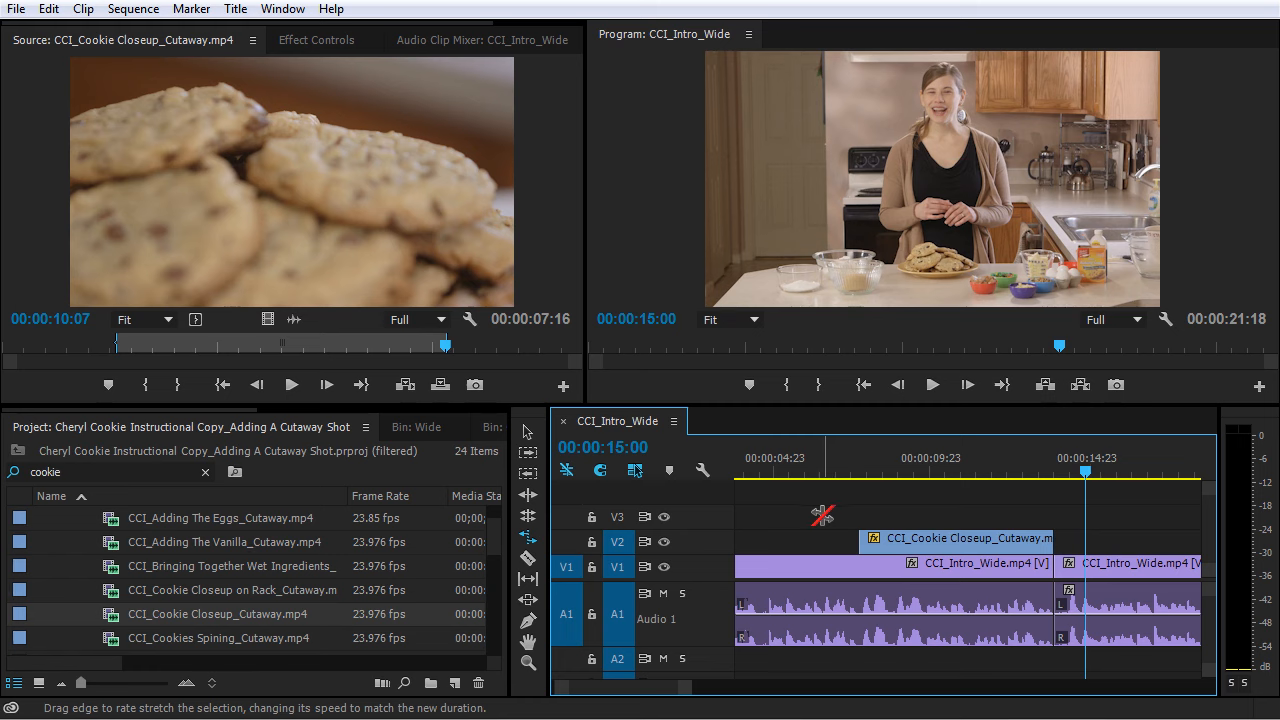
{"action": "key", "text": "v"}
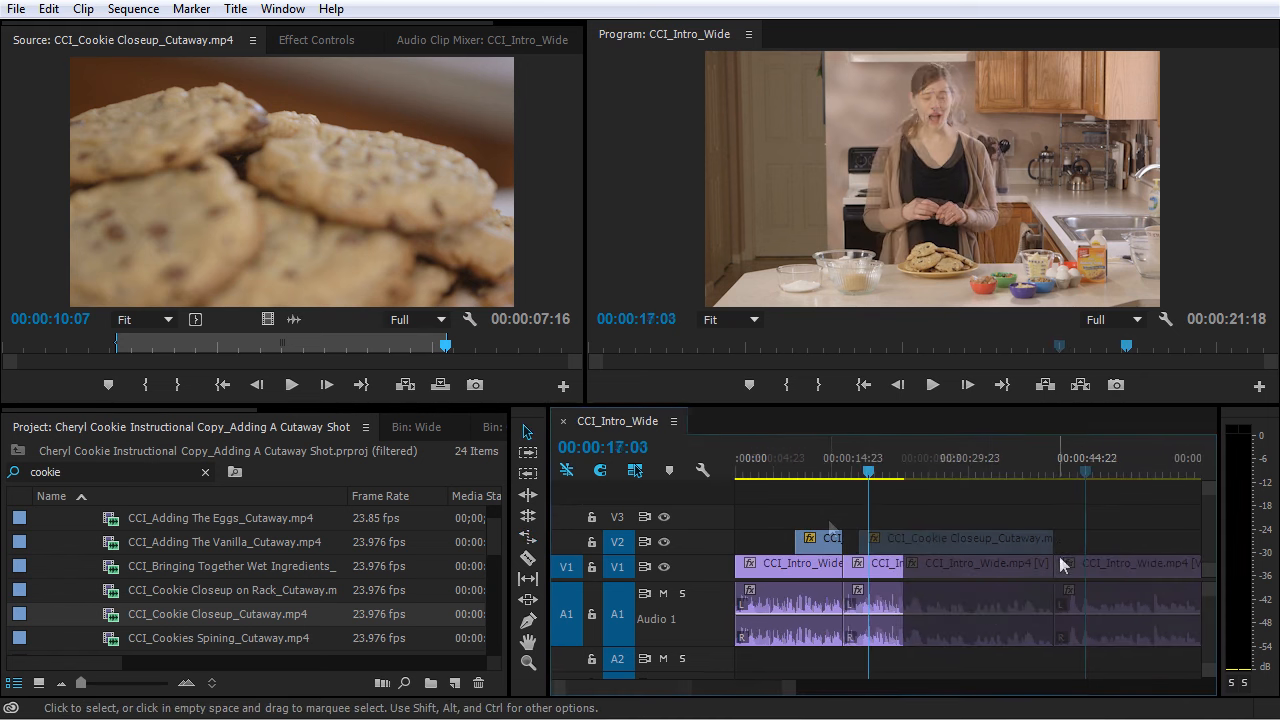